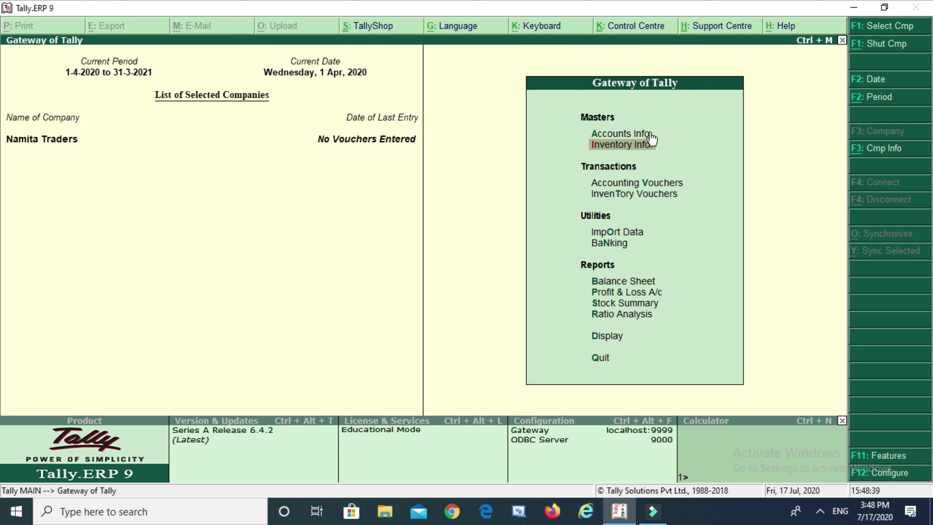
- Open the creation form for a new unit of measure in the inventory masters
{"action": "left_click", "coordinate": [626, 151]}
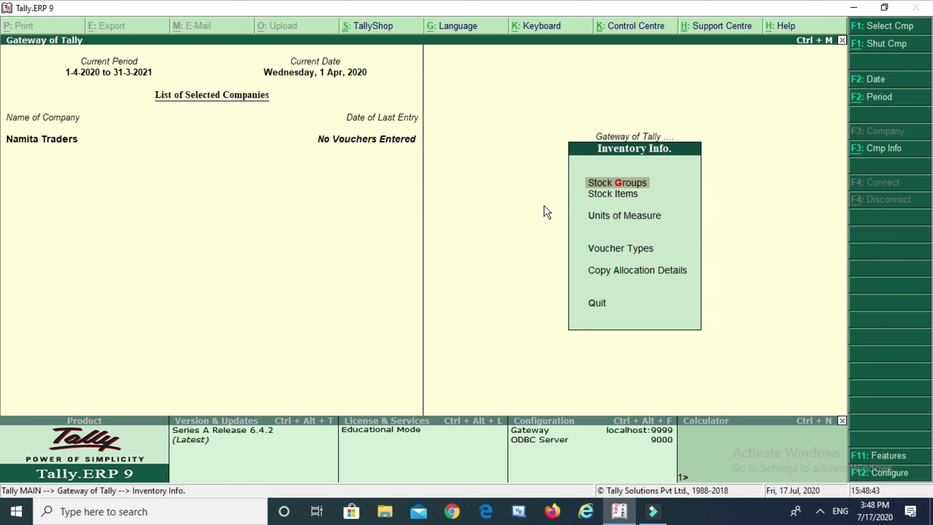
{"action": "left_click", "coordinate": [606, 218]}
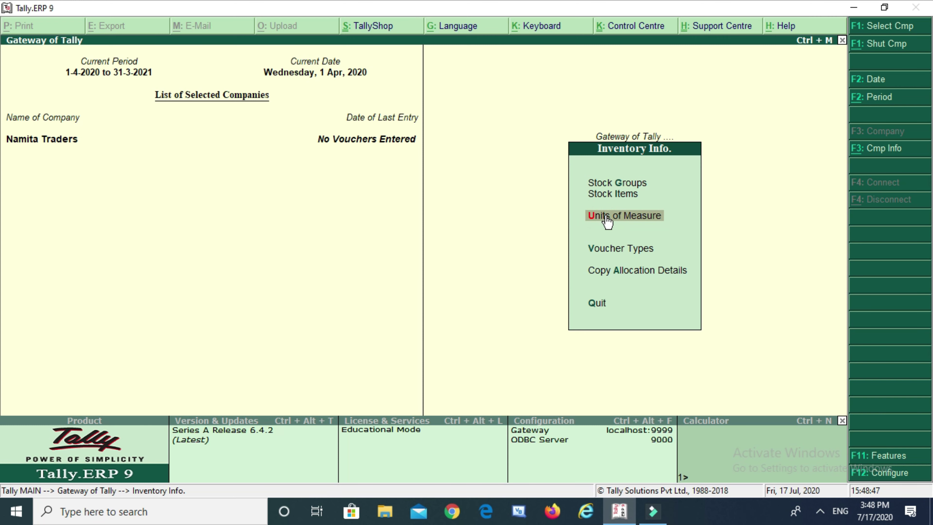
{"action": "left_click", "coordinate": [606, 217]}
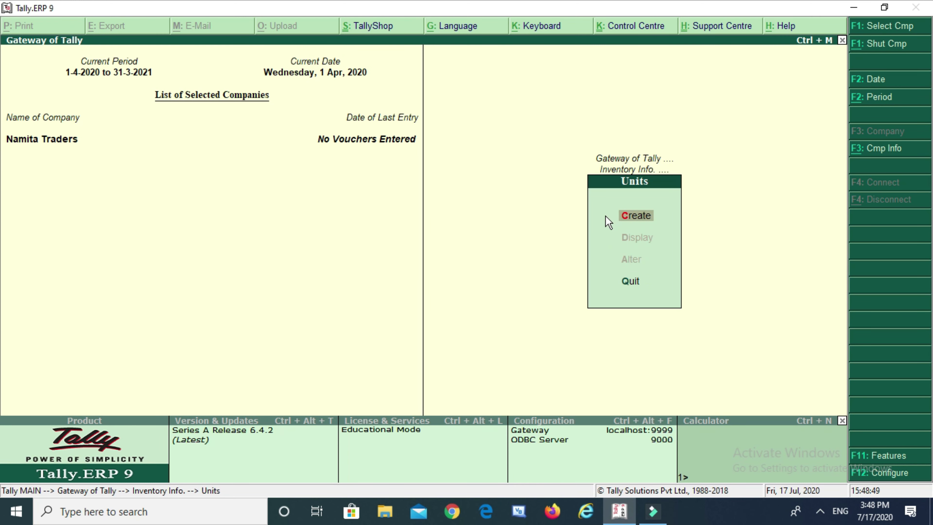
{"action": "left_click", "coordinate": [605, 217]}
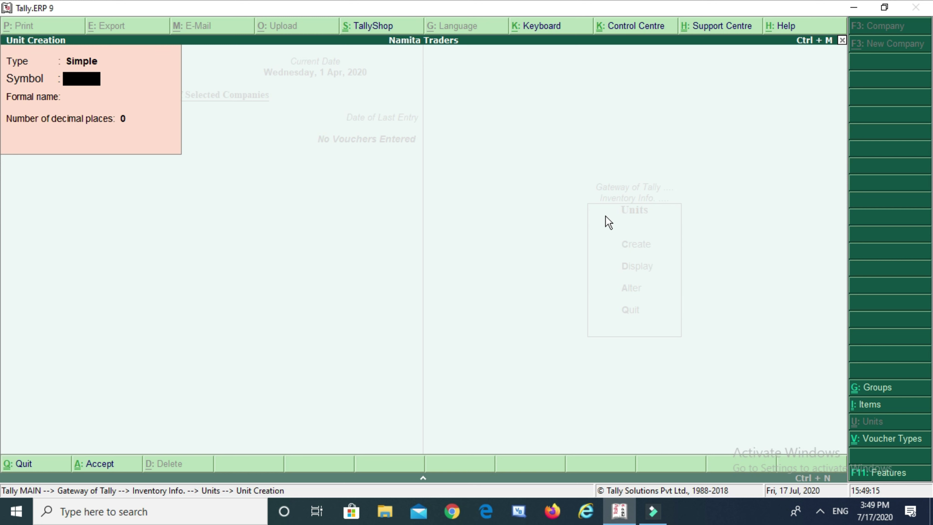
- Create a simple unit with symbol kg, formal name Kilogram and 0 decimal places
{"action": "type", "text": "kg"}
{"action": "key", "text": "Return"}
{"action": "type", "text": "Kilo"}
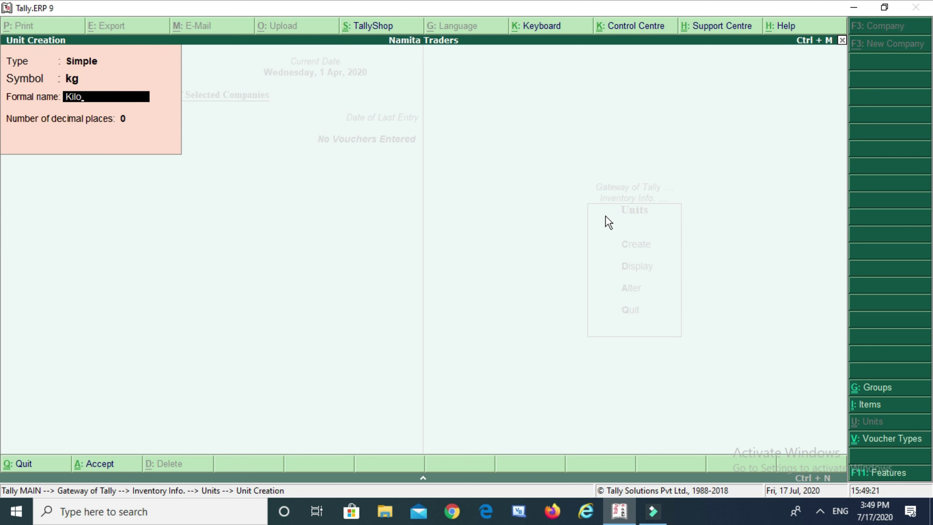
{"action": "type", "text": "gram"}
{"action": "key", "text": "Return"}
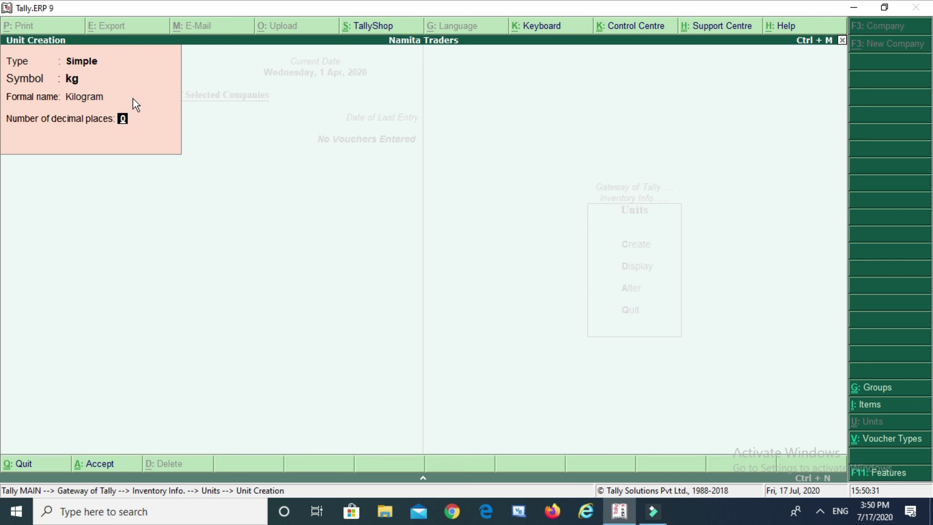
{"action": "key", "text": "Return"}
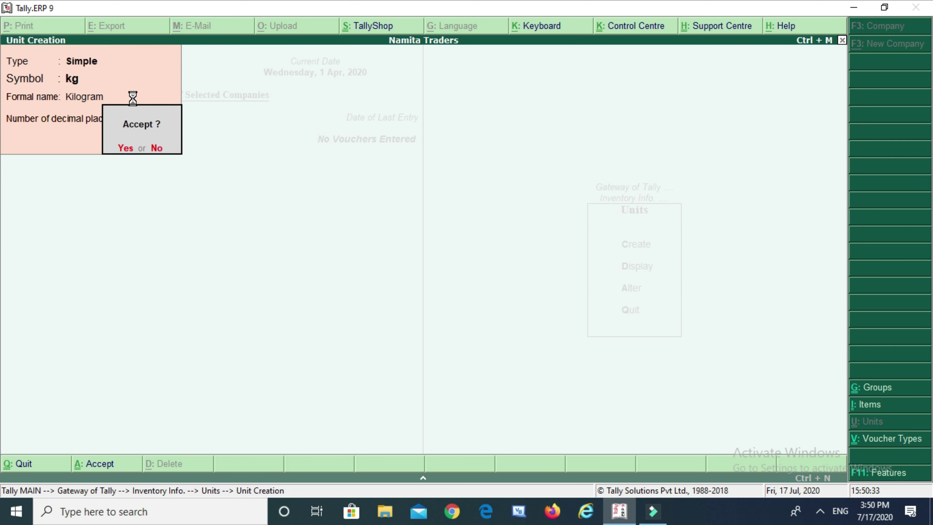
{"action": "key", "text": "y"}
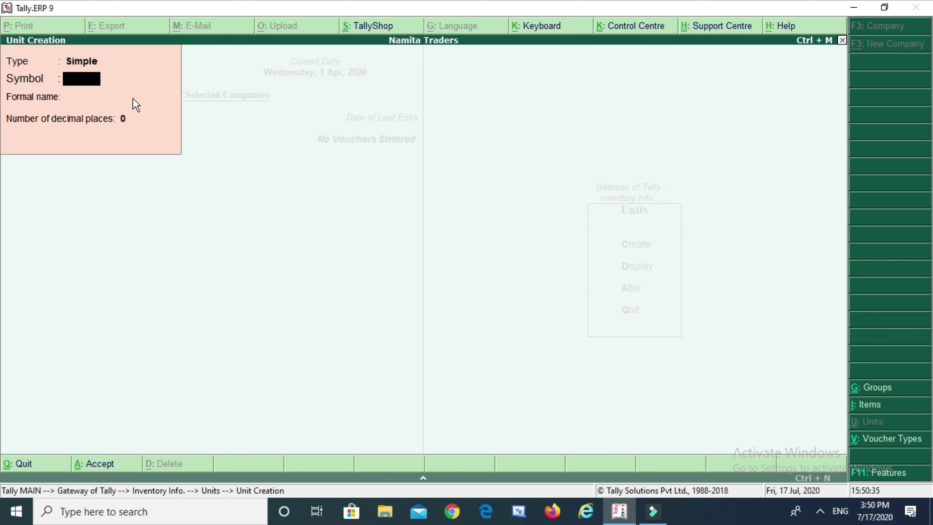
- Create a simple unit with symbol gm, formal name Gram and 0 decimal places
{"action": "type", "text": "gm"}
{"action": "key", "text": "Return"}
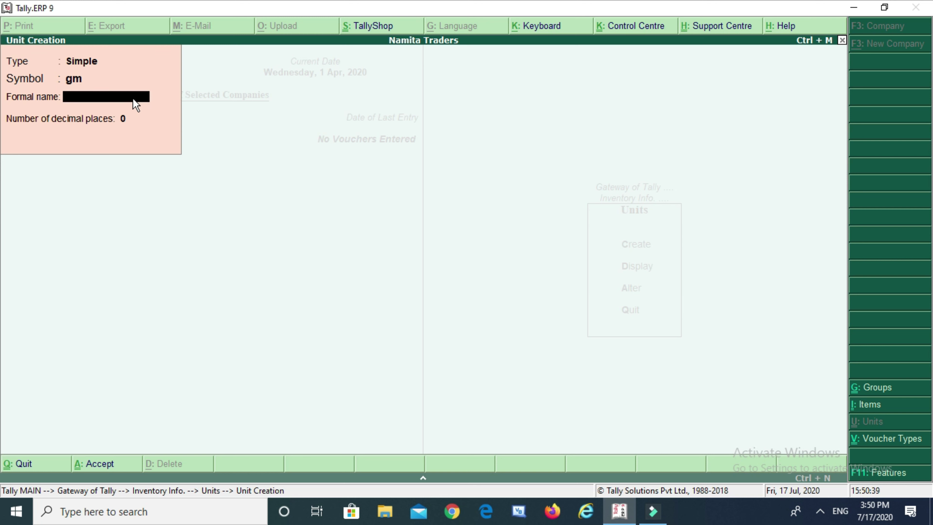
{"action": "type", "text": "Gram"}
{"action": "key", "text": "Return"}
{"action": "key", "text": "Return"}
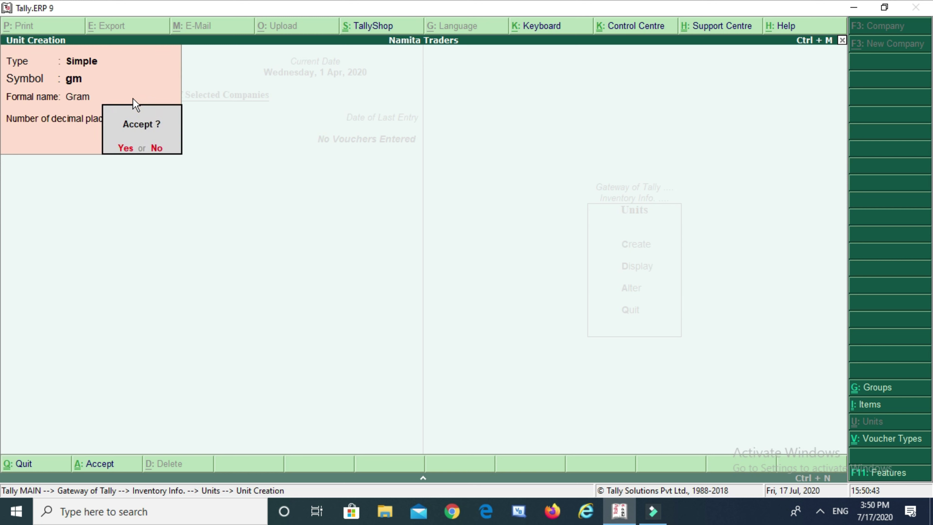
{"action": "key", "text": "Return"}
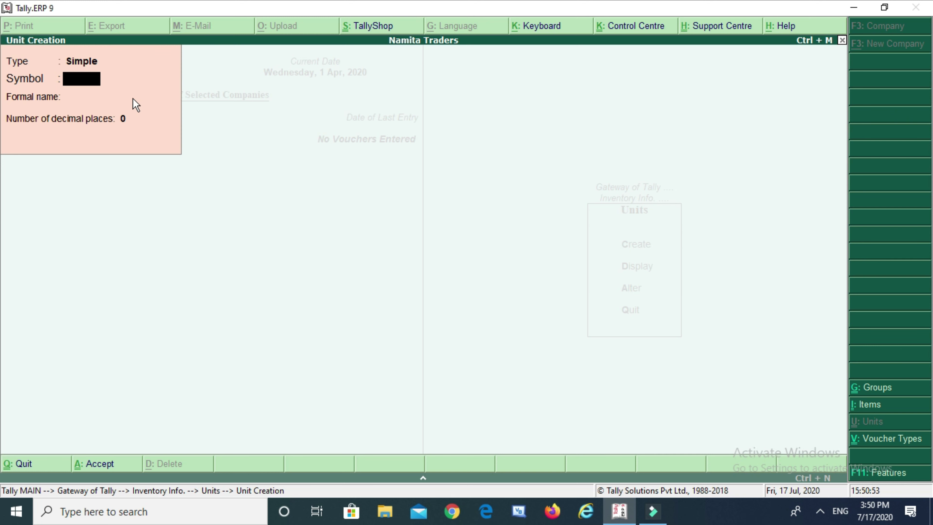
- Create a compound unit with kg as first unit, conversion 1000 and gm as second unit
{"action": "key", "text": "BackSpace"}
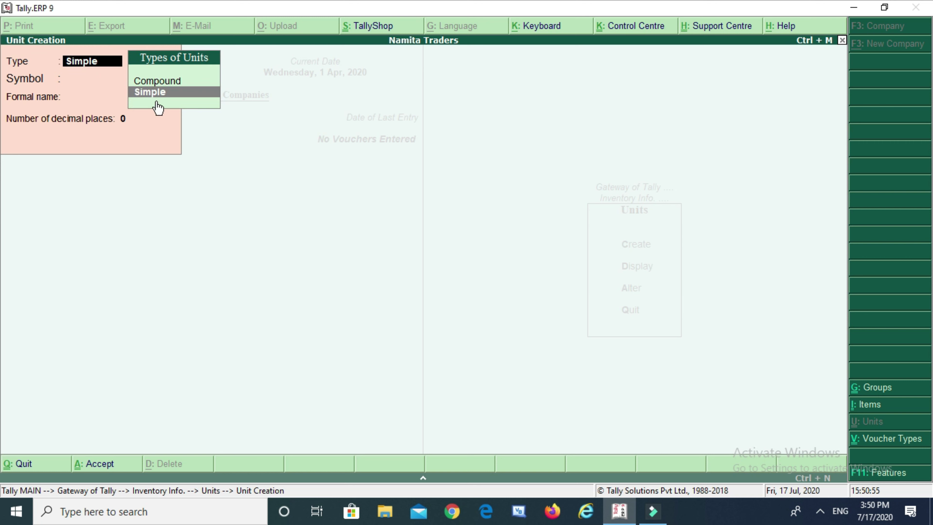
{"action": "left_click", "coordinate": [157, 80]}
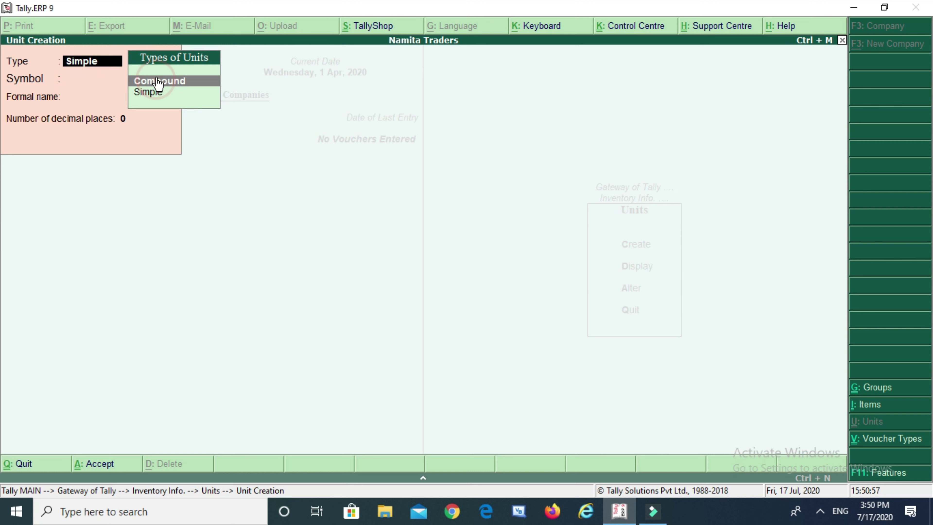
{"action": "left_click", "coordinate": [157, 80]}
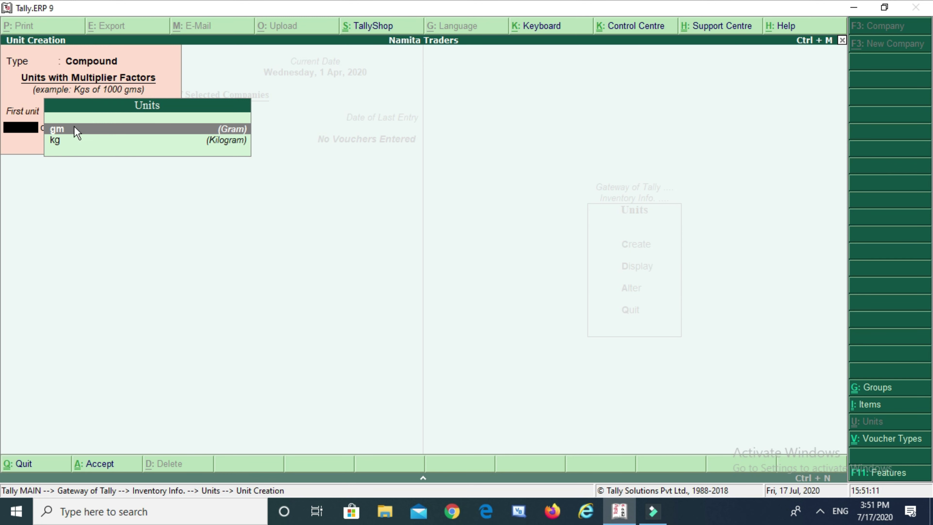
{"action": "left_click", "coordinate": [55, 146]}
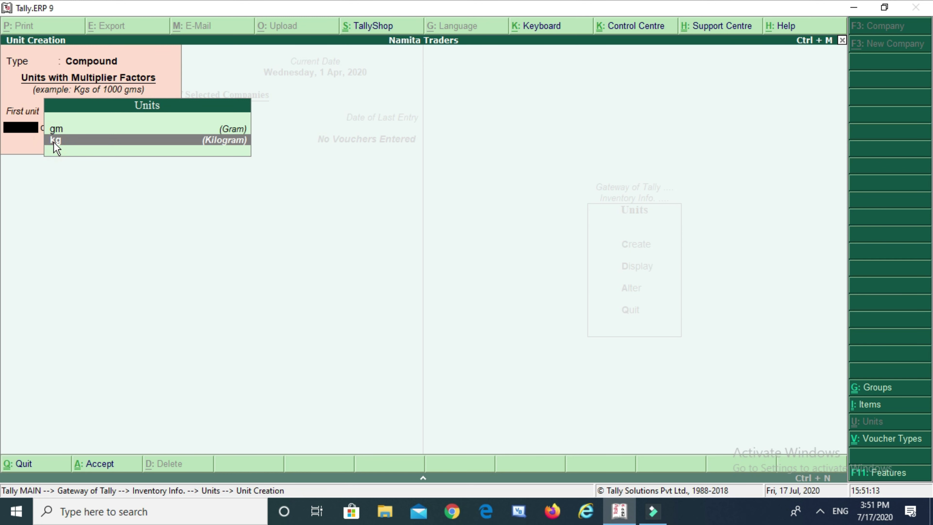
{"action": "left_click", "coordinate": [55, 148]}
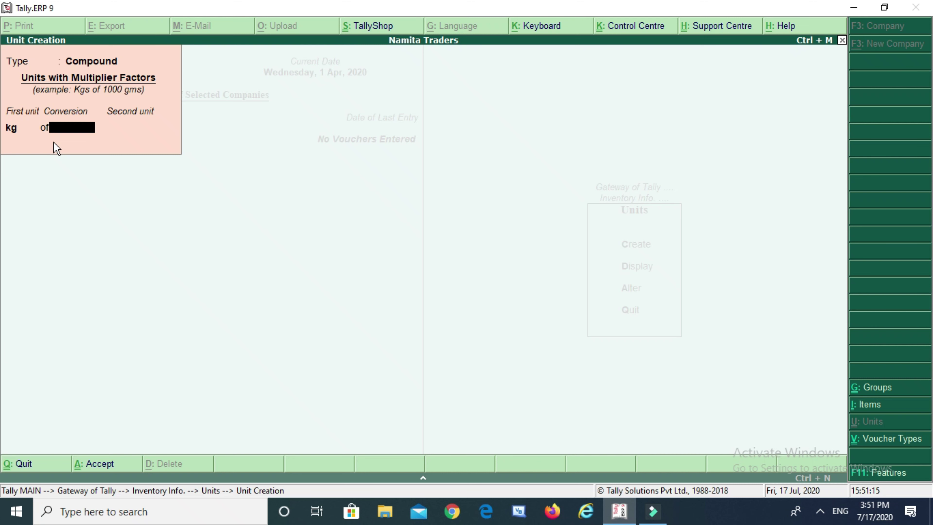
{"action": "type", "text": "1000"}
{"action": "key", "text": "Return"}
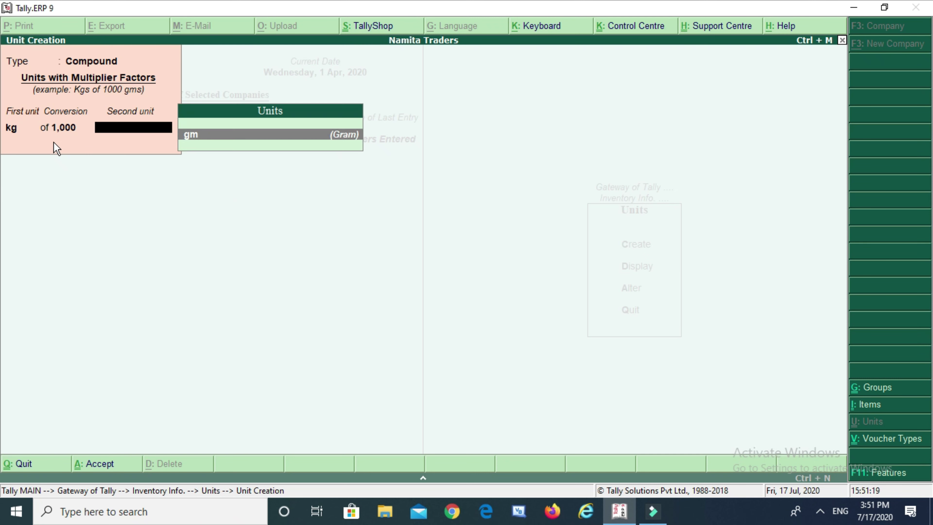
{"action": "key", "text": "Return"}
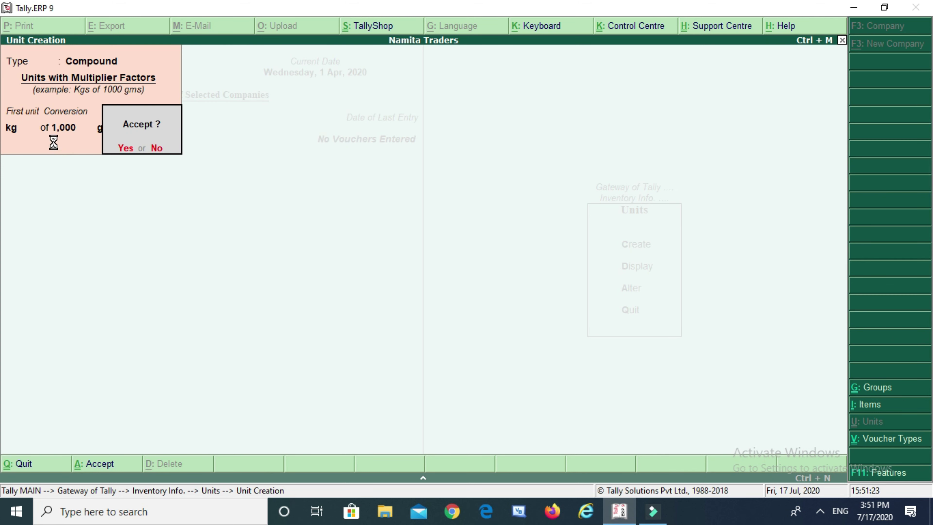
{"action": "key", "text": "n"}
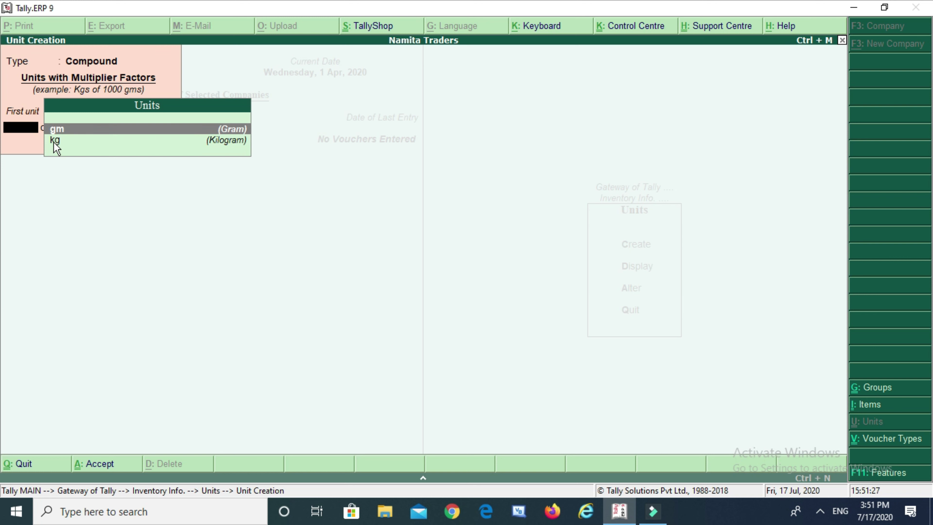
- Switch the unit type back to Simple and create the unit bx with formal name Boxes and 0 decimal places
{"action": "left_click", "coordinate": [89, 64]}
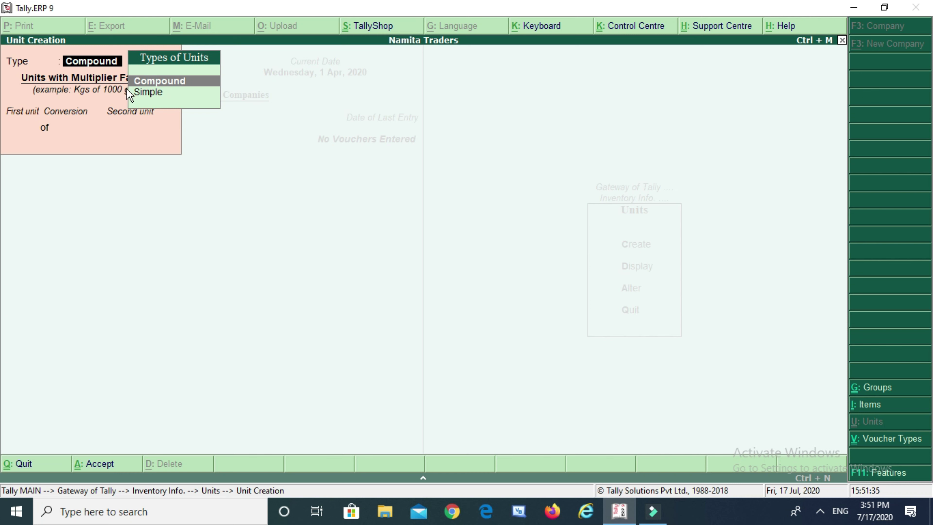
{"action": "left_click", "coordinate": [149, 93]}
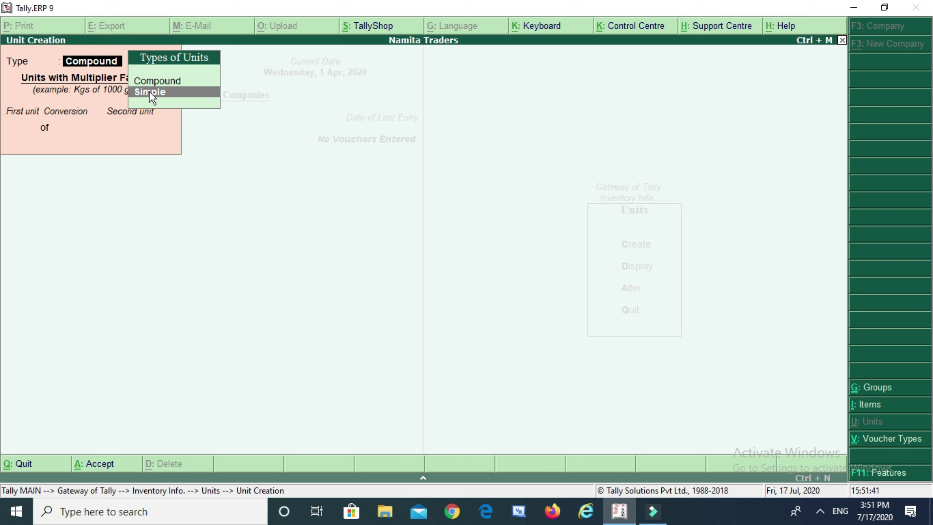
{"action": "left_click", "coordinate": [150, 92]}
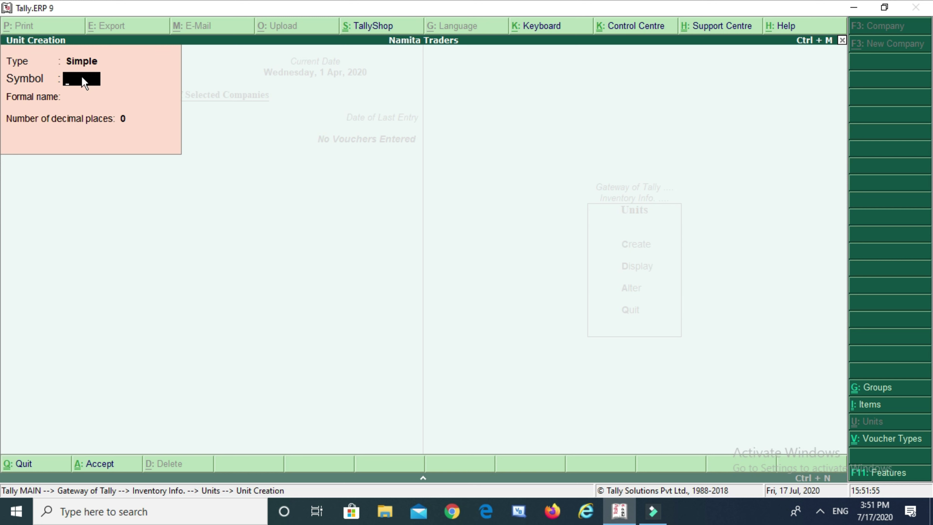
{"action": "type", "text": "bx"}
{"action": "key", "text": "Return"}
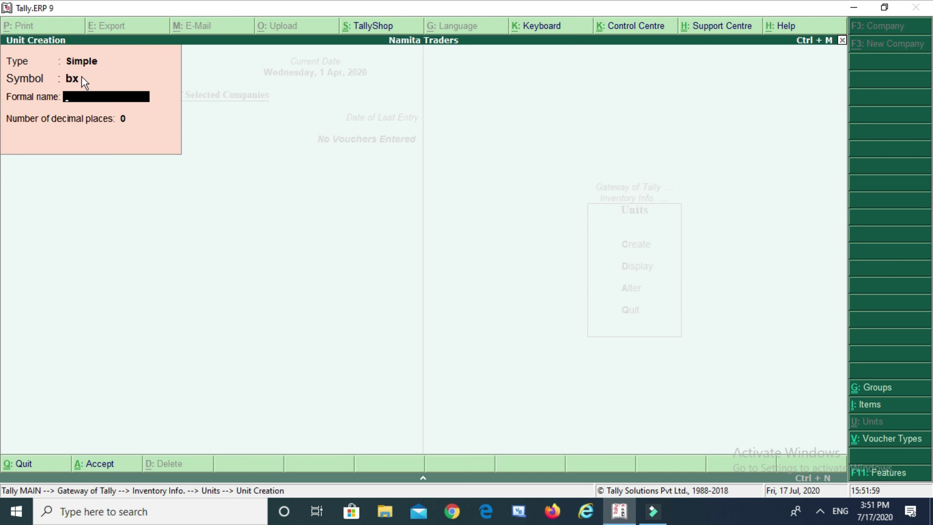
{"action": "type", "text": "Boxes"}
{"action": "key", "text": "Return"}
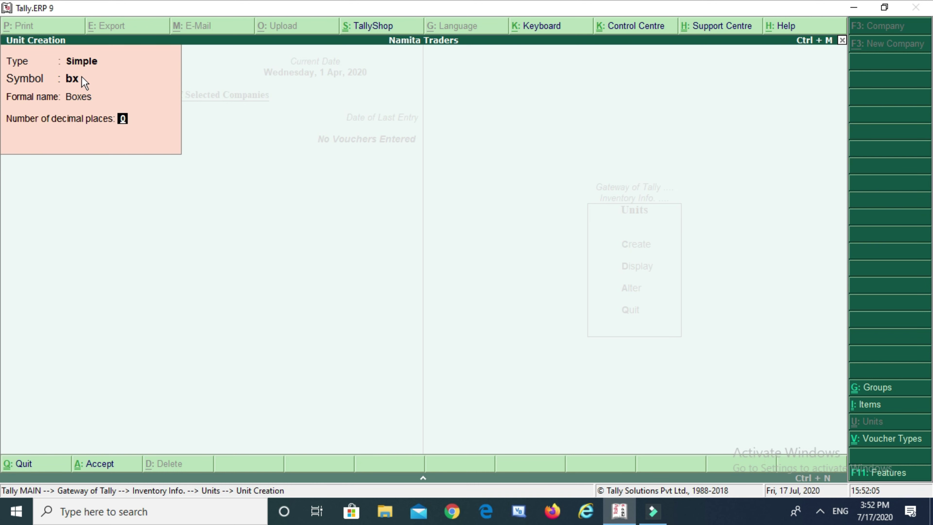
{"action": "key", "text": "Return"}
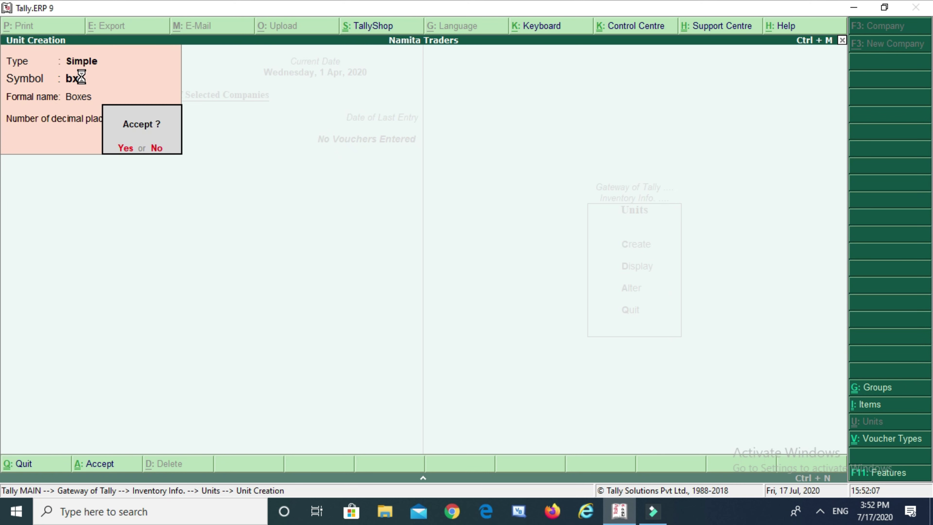
{"action": "key", "text": "Return"}
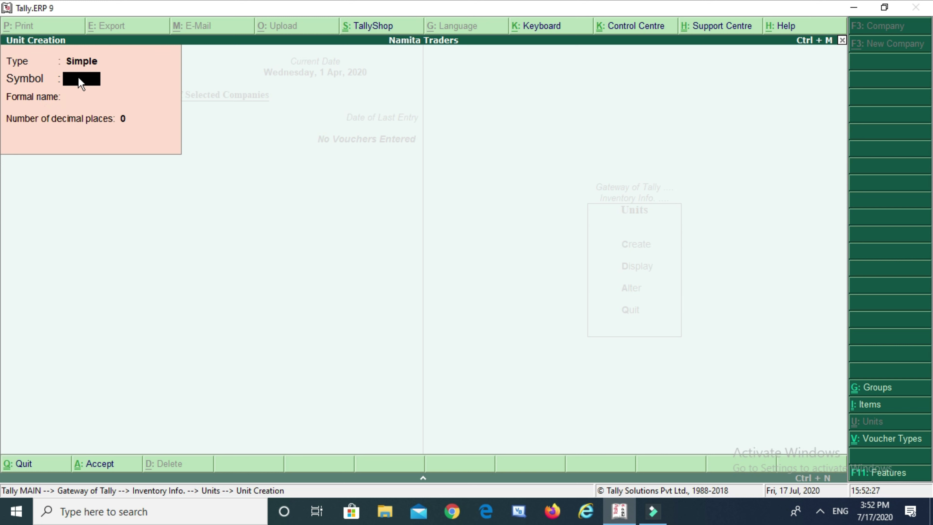
- Create a simple unit with symbol pcs, formal name Pieces and 0 decimal places
{"action": "type", "text": "pcs"}
{"action": "key", "text": "Return"}
{"action": "type", "text": "P"}
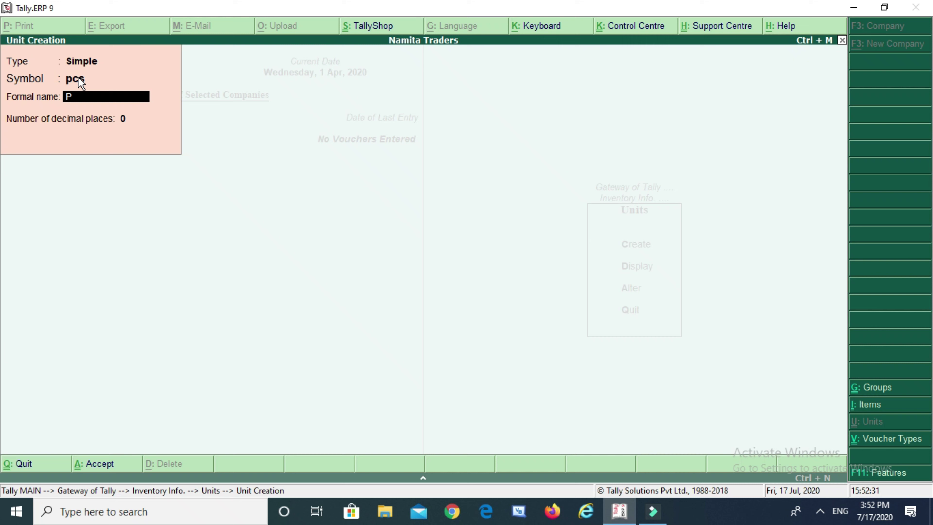
{"action": "type", "text": "ieces"}
{"action": "key", "text": "Return"}
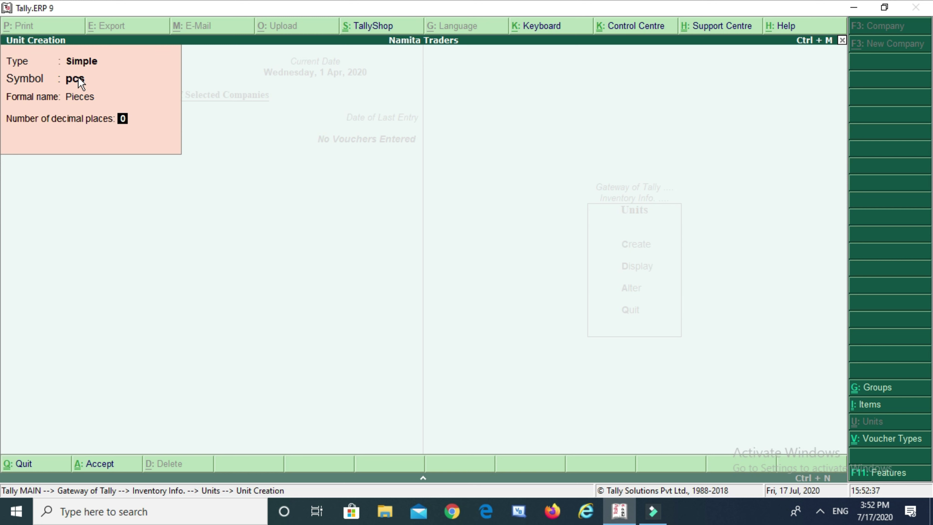
{"action": "key", "text": "Return"}
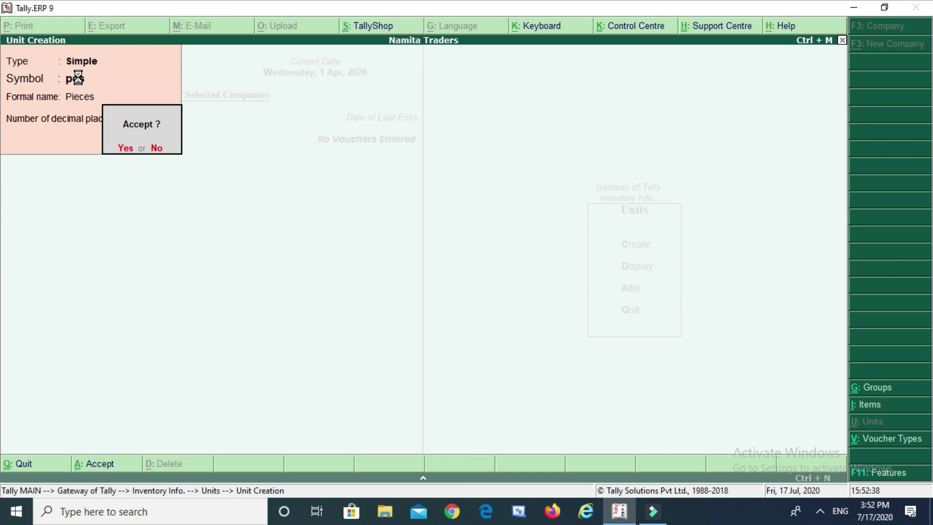
{"action": "key", "text": "Return"}
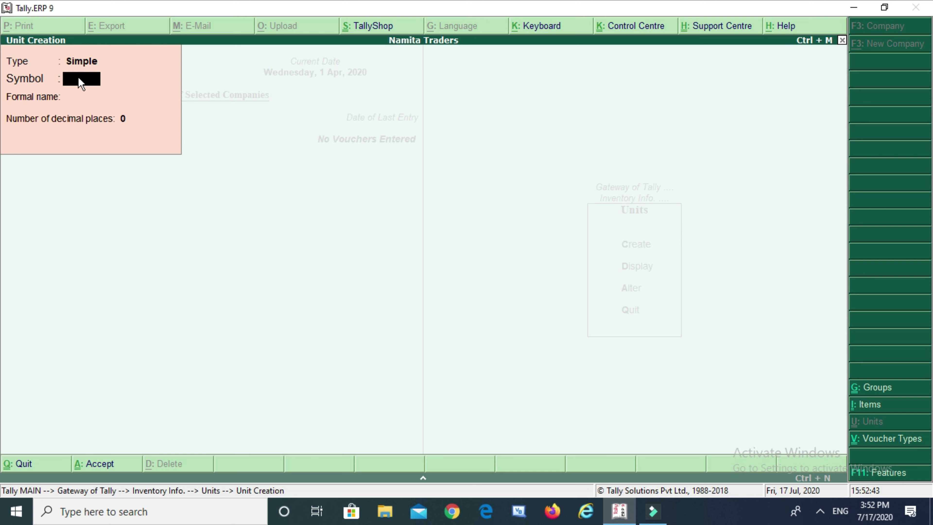
- Create a compound unit with bx as first unit, conversion 10 and pcs as second unit
{"action": "key", "text": "BackSpace"}
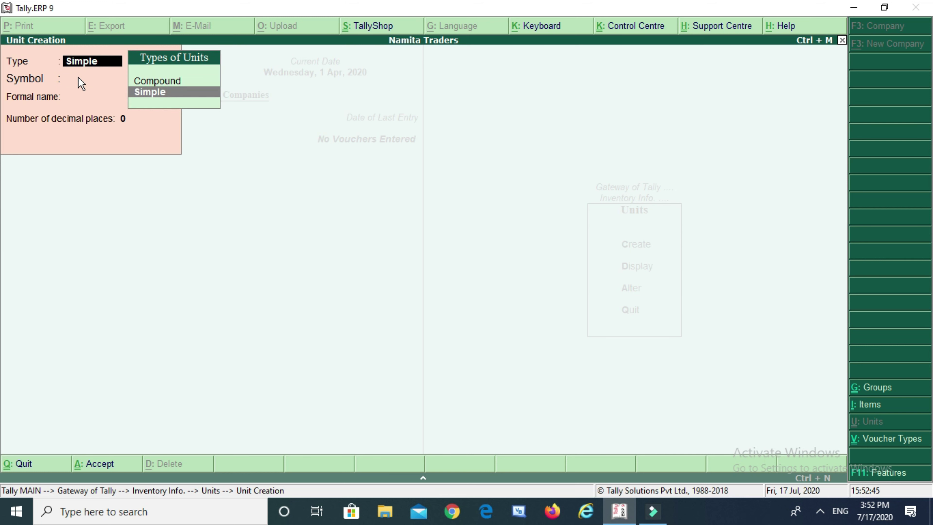
{"action": "left_click", "coordinate": [158, 82]}
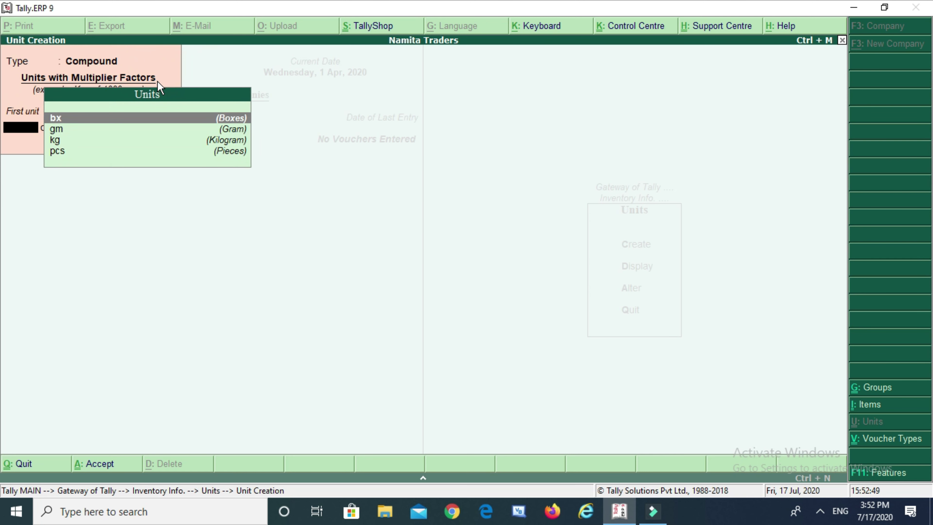
{"action": "left_click", "coordinate": [75, 118]}
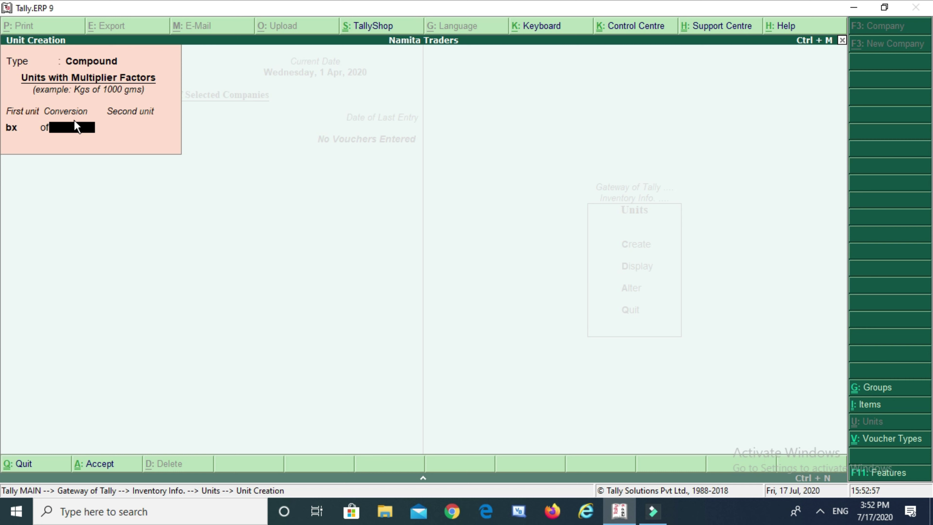
{"action": "type", "text": "10"}
{"action": "key", "text": "Return"}
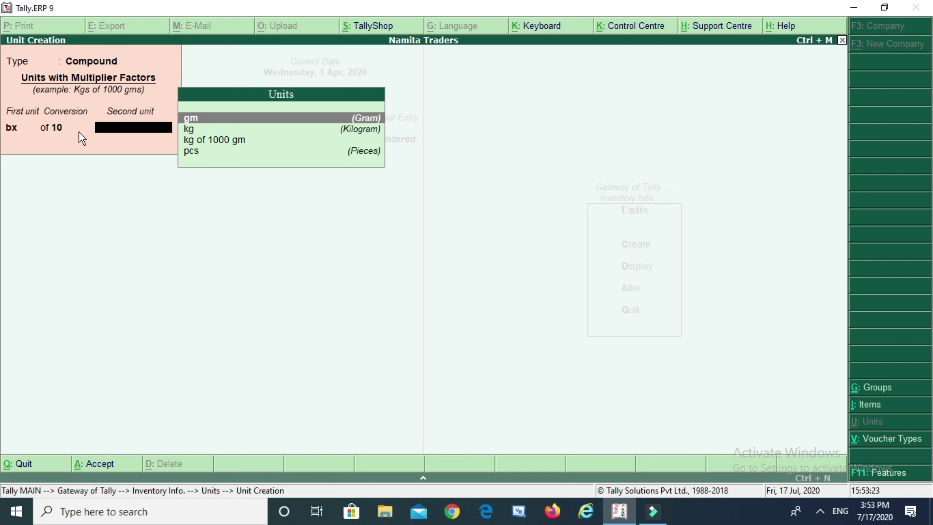
{"action": "left_click", "coordinate": [194, 153]}
{"action": "left_click", "coordinate": [197, 158]}
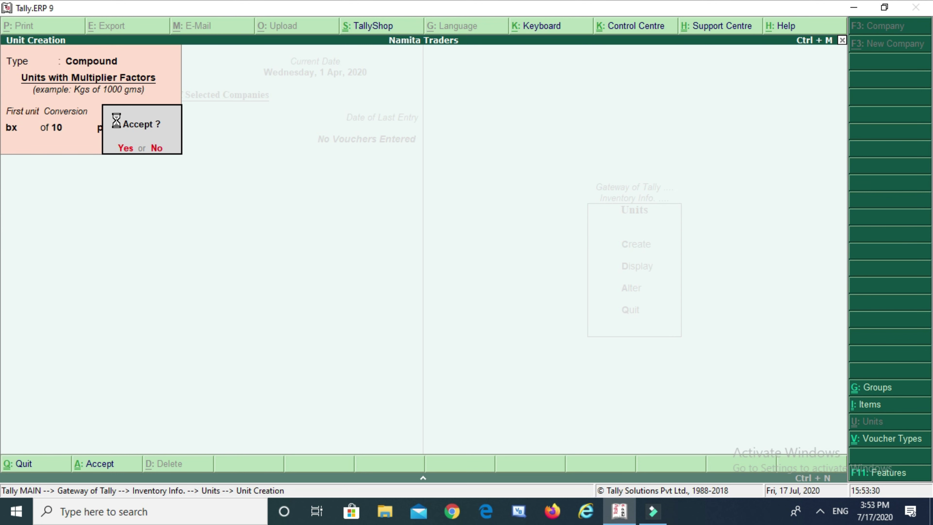
{"action": "key", "text": "n"}
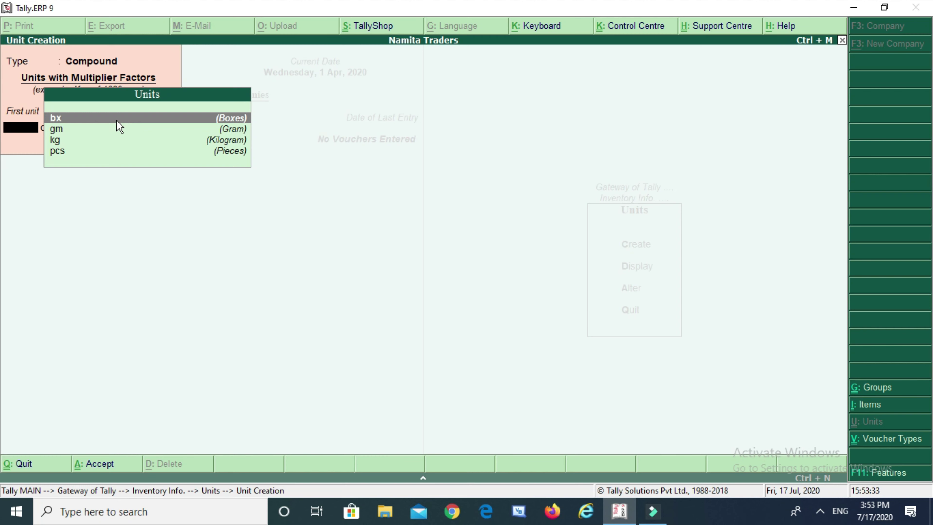
- Quit unit creation and return to the Gateway of Tally main menu
{"action": "key", "text": "Escape"}
{"action": "key", "text": "y"}
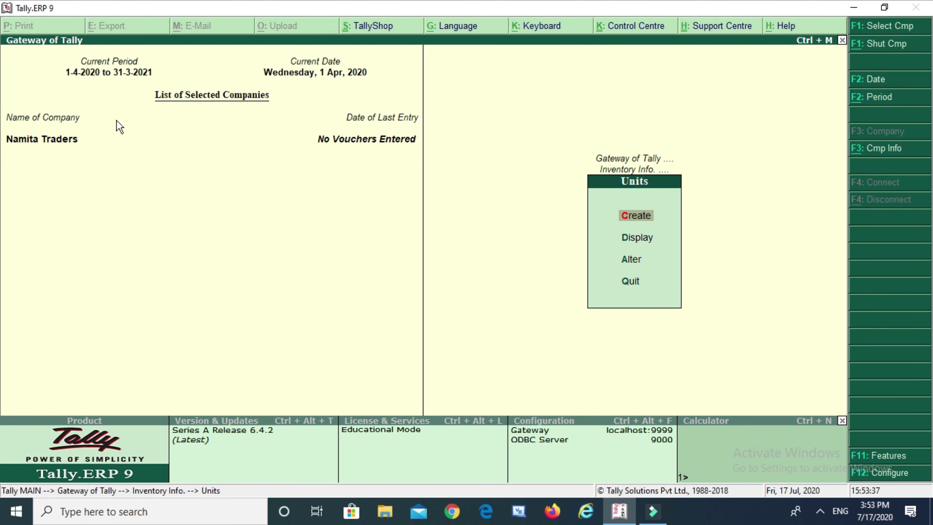
{"action": "key", "text": "Escape"}
{"action": "key", "text": "Escape"}
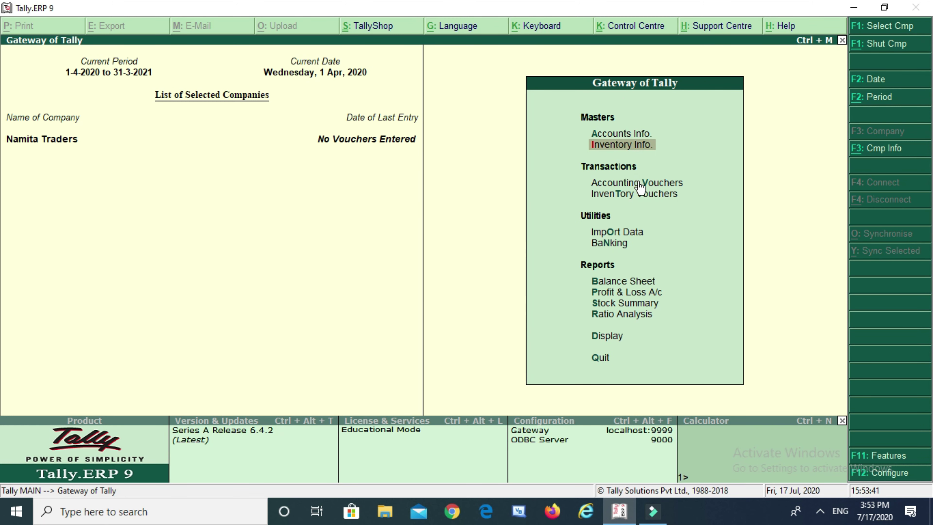
{"action": "key", "text": "Escape"}
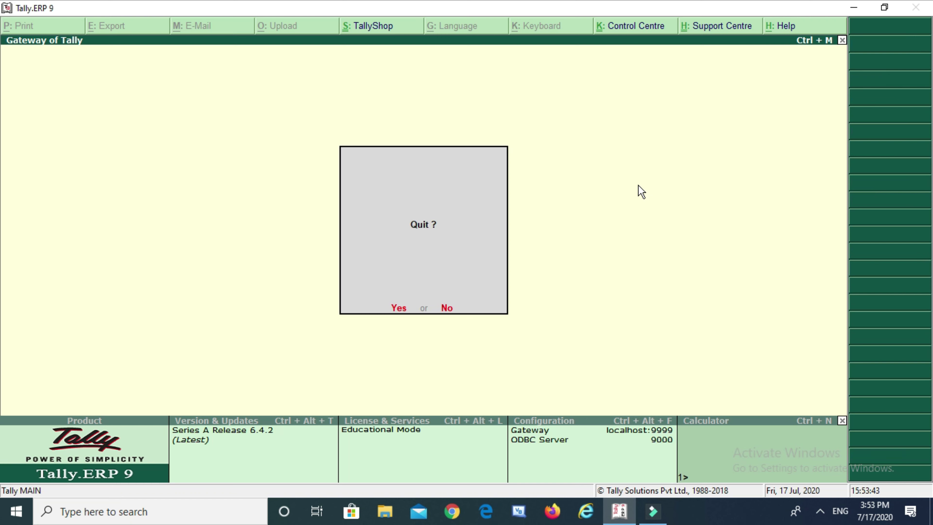
{"action": "key", "text": "Escape"}
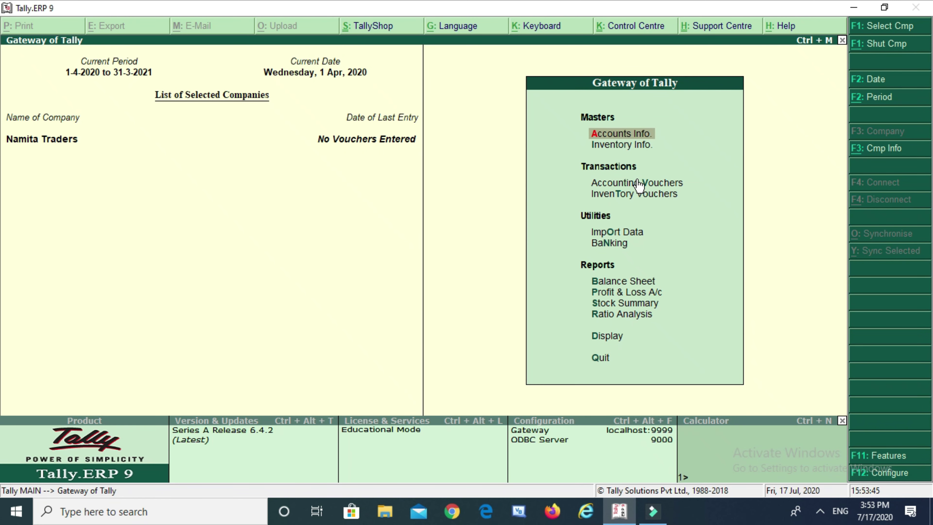
- Start a purchase accounting voucher with supplier invoice number 789 and invoice date 1-Apr-2020
{"action": "left_click", "coordinate": [635, 183]}
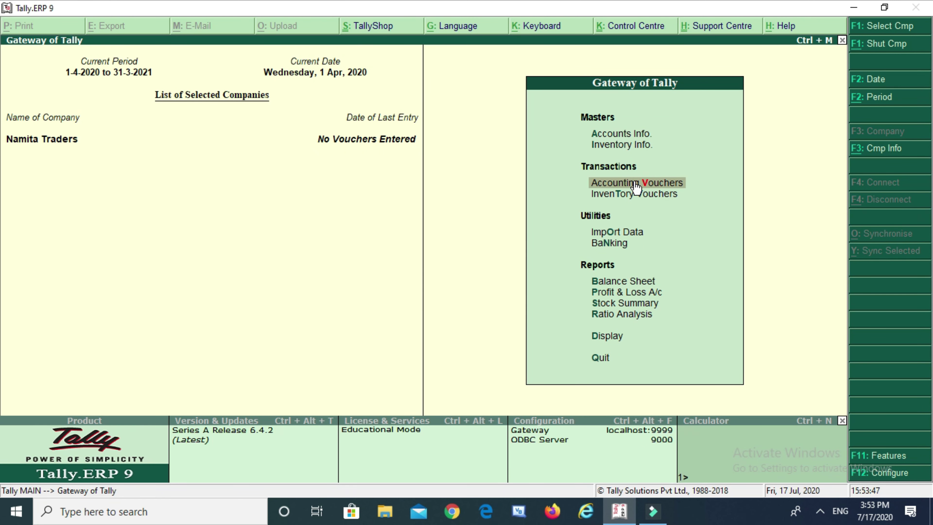
{"action": "left_click", "coordinate": [635, 183]}
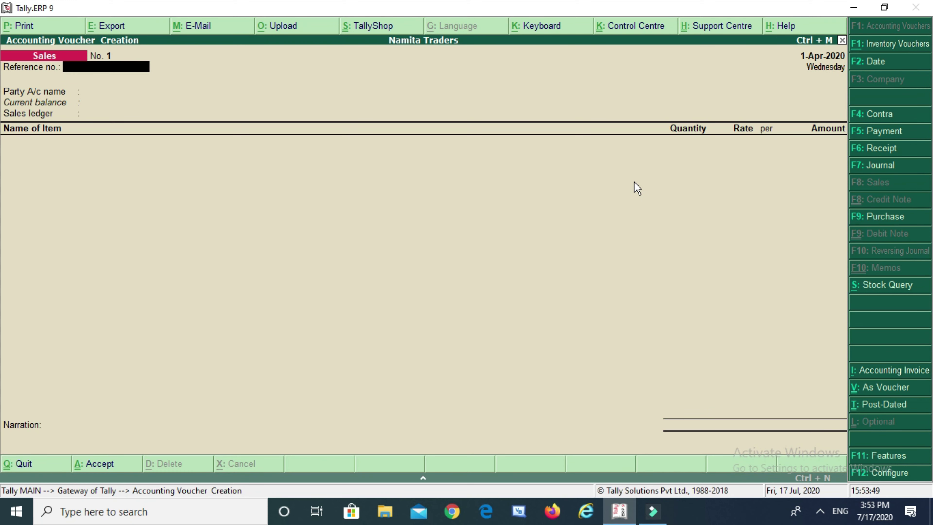
{"action": "left_click", "coordinate": [878, 216]}
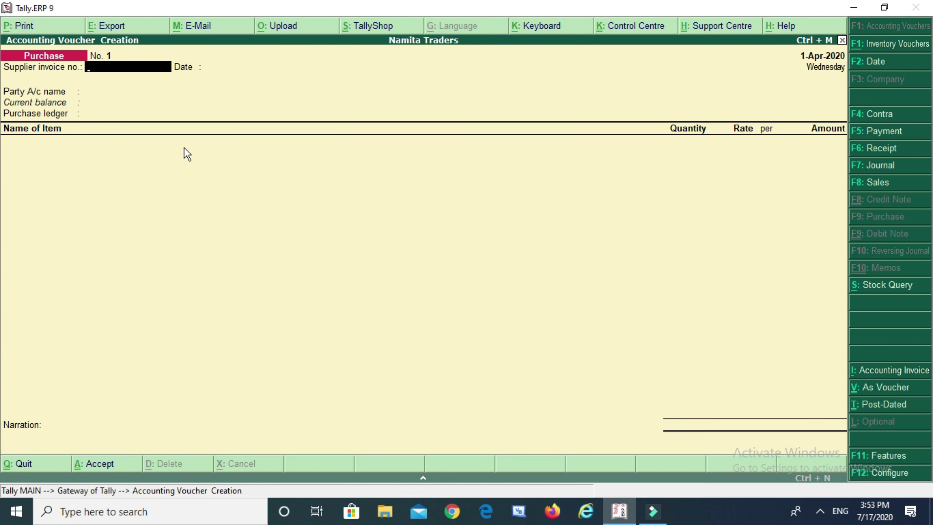
{"action": "type", "text": "789"}
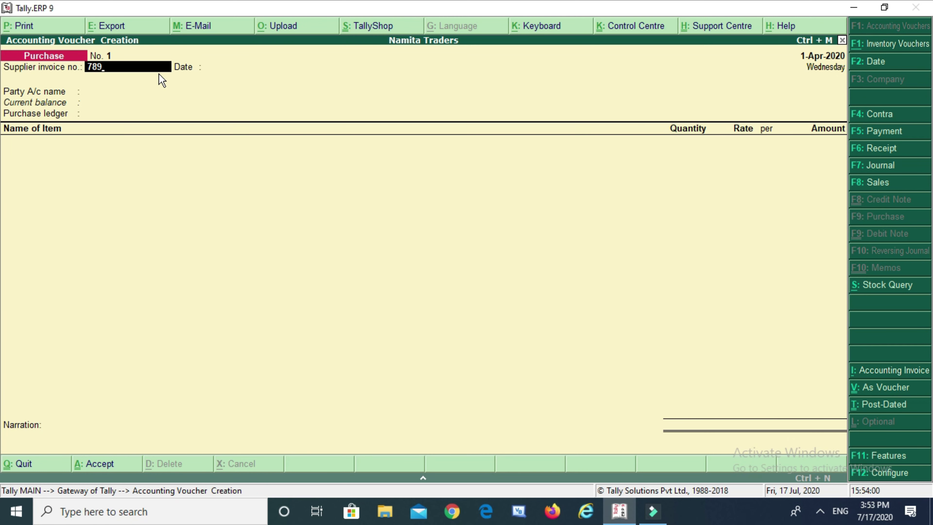
{"action": "key", "text": "Return"}
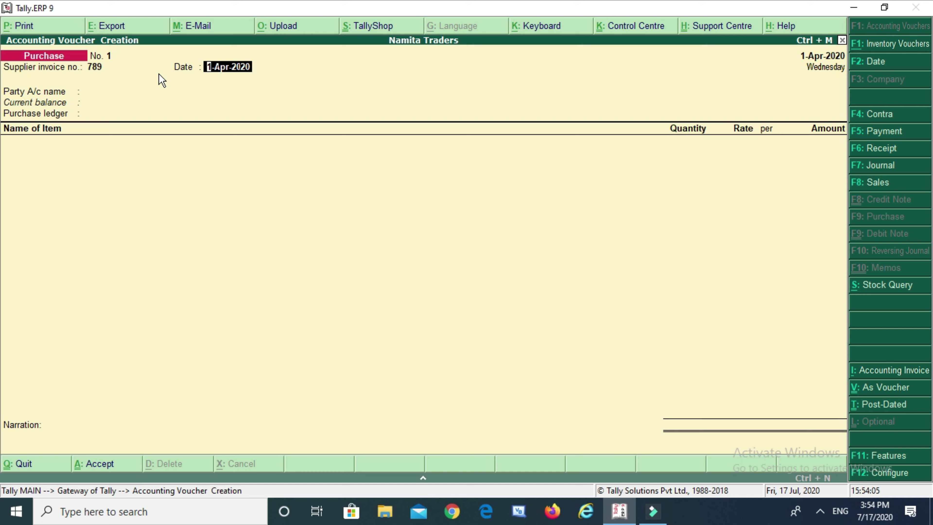
{"action": "key", "text": "Return"}
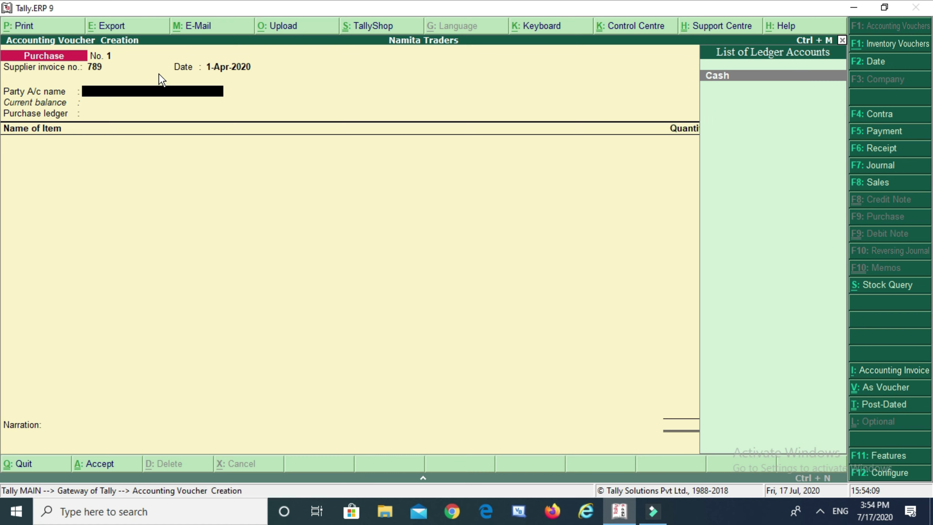
- Set the party account to Cash, accept the default supplier details, and choose Purchase A/c as the purchase ledger
{"action": "key", "text": "Return"}
{"action": "key", "text": "Return"}
{"action": "key", "text": "Return"}
{"action": "key", "text": "Return"}
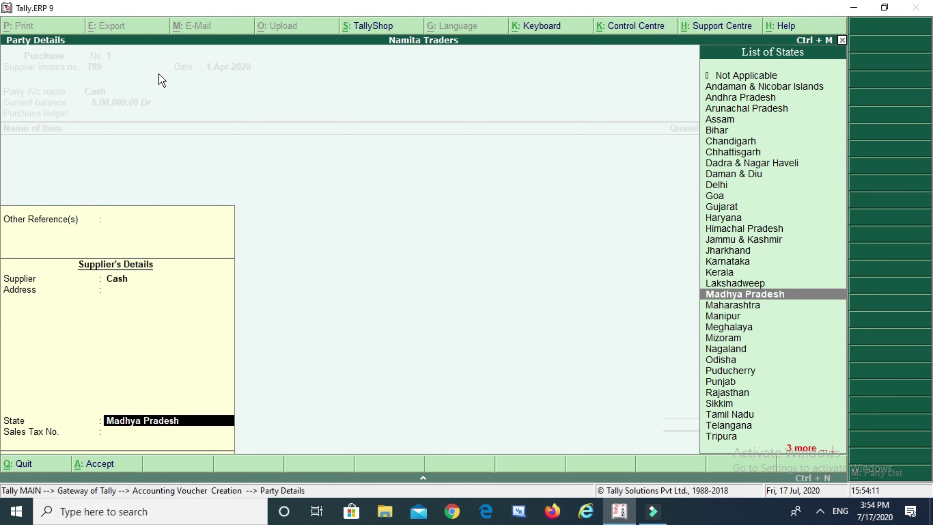
{"action": "key", "text": "Return"}
{"action": "key", "text": "Return"}
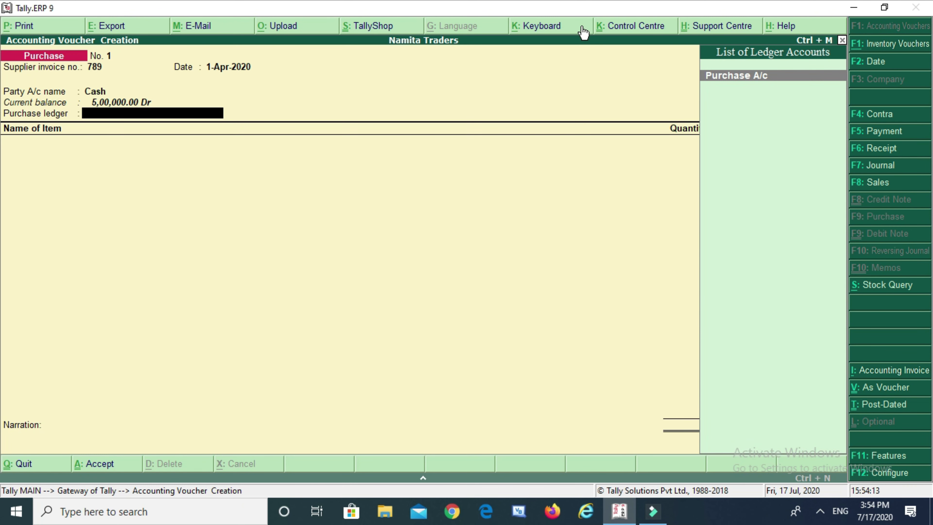
{"action": "left_click", "coordinate": [745, 76]}
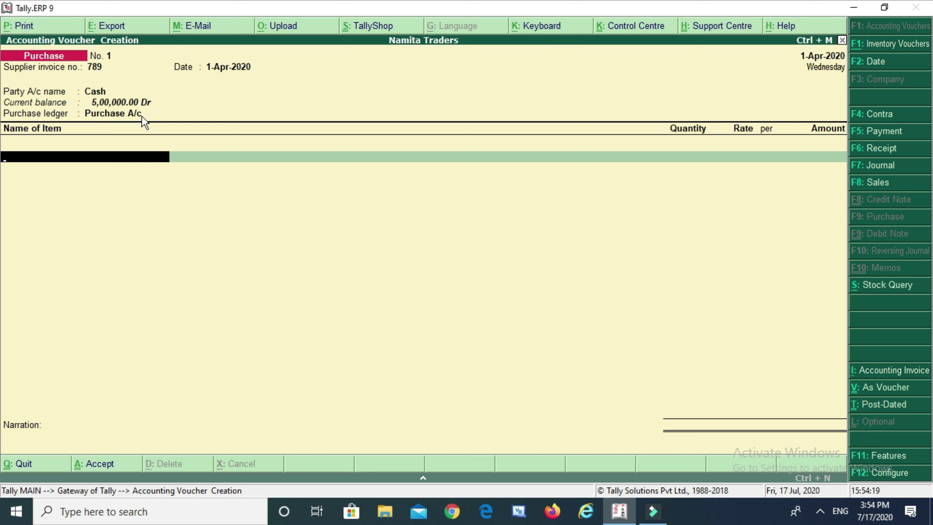
- Create the stock item Rice from within the voucher, under Primary, with the unit kg of 1000 gm
{"action": "key", "text": "space"}
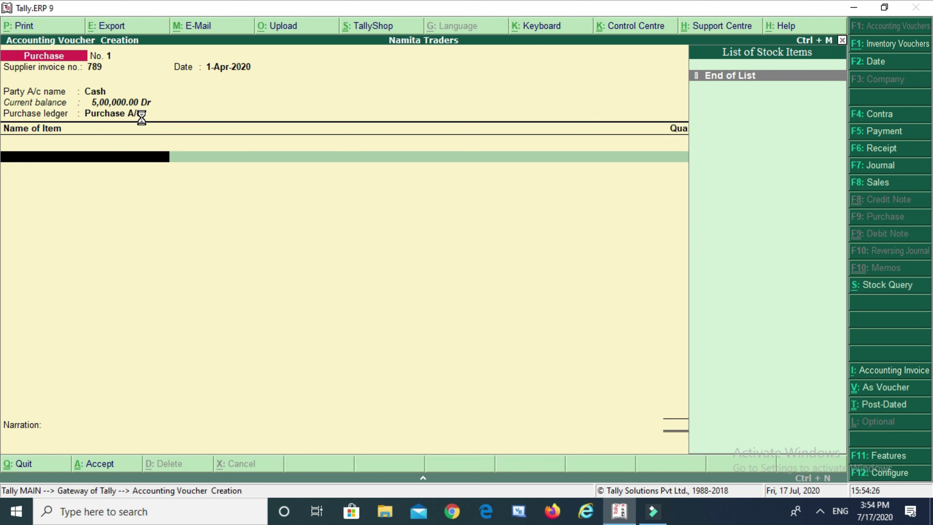
{"action": "key", "text": "alt+c"}
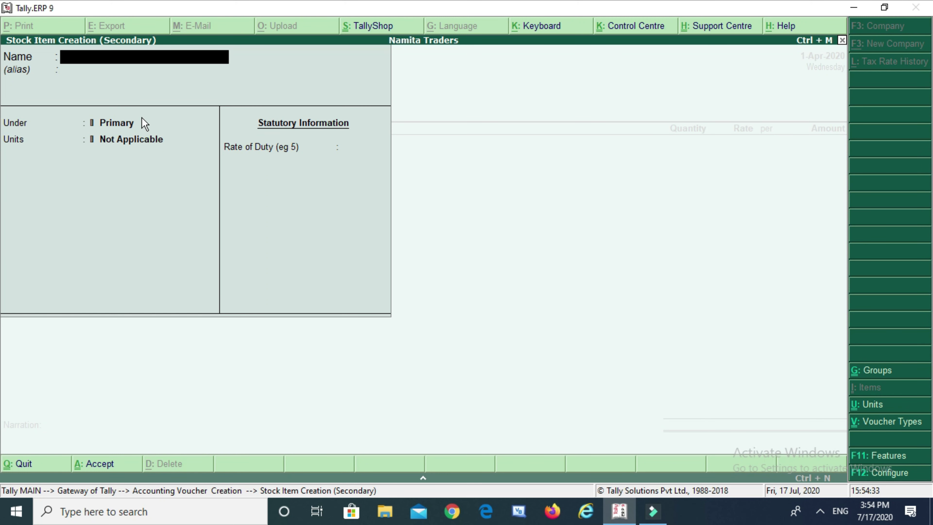
{"action": "type", "text": "ice"}
{"action": "key", "text": "Return"}
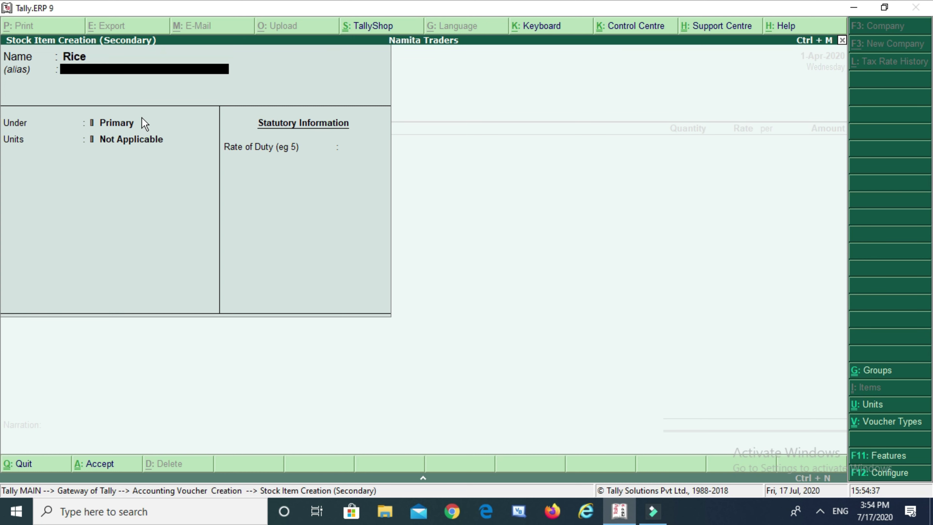
{"action": "key", "text": "Return"}
{"action": "key", "text": "Return"}
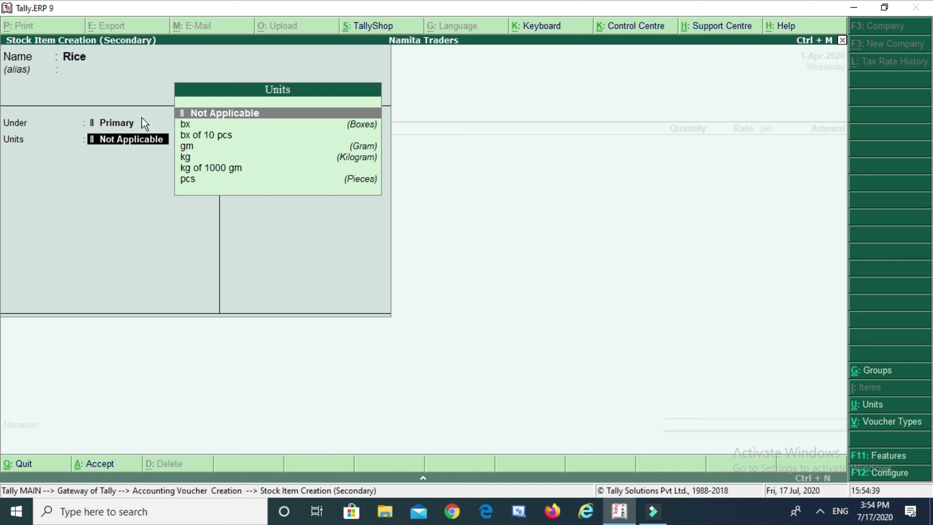
{"action": "left_click", "coordinate": [202, 168]}
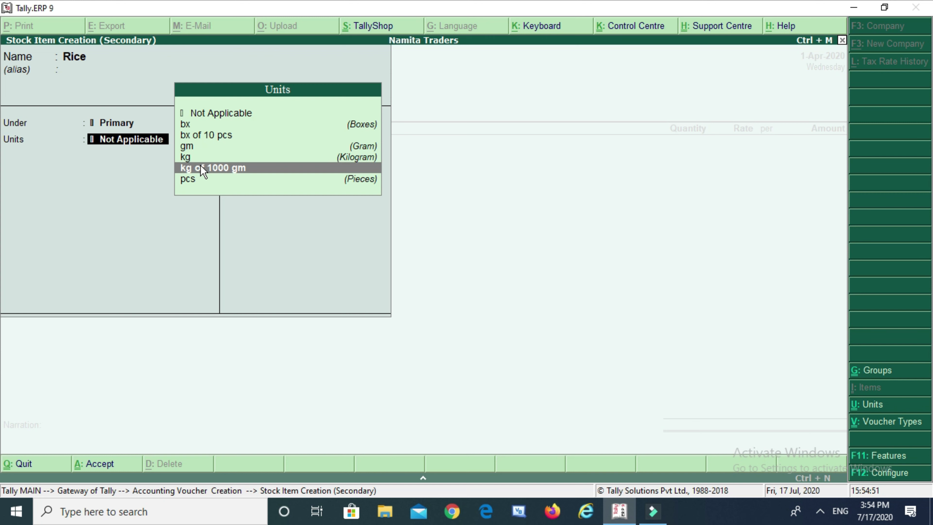
{"action": "left_click", "coordinate": [203, 172]}
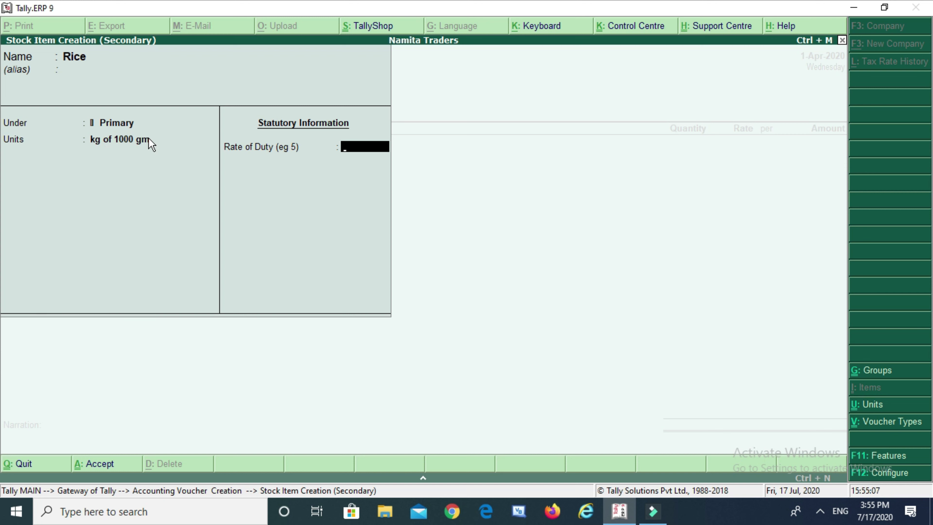
{"action": "key", "text": "Return"}
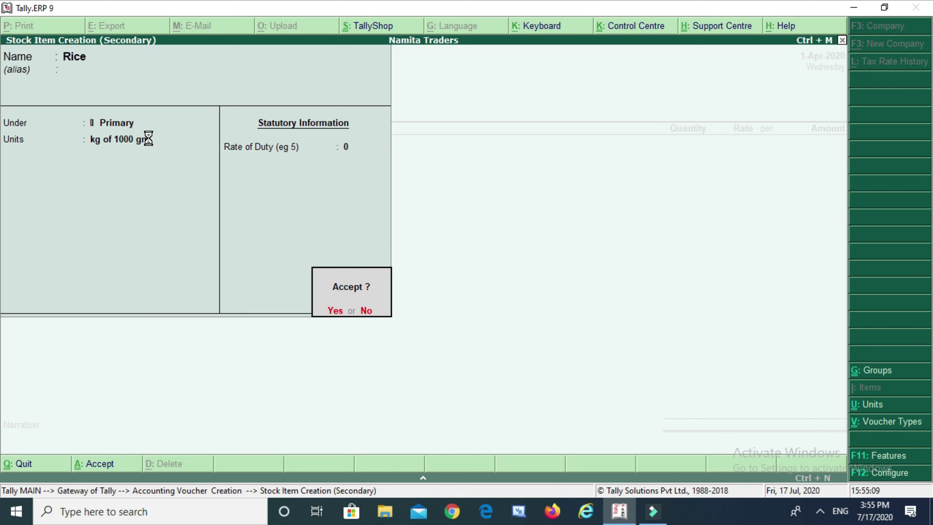
{"action": "key", "text": "Return"}
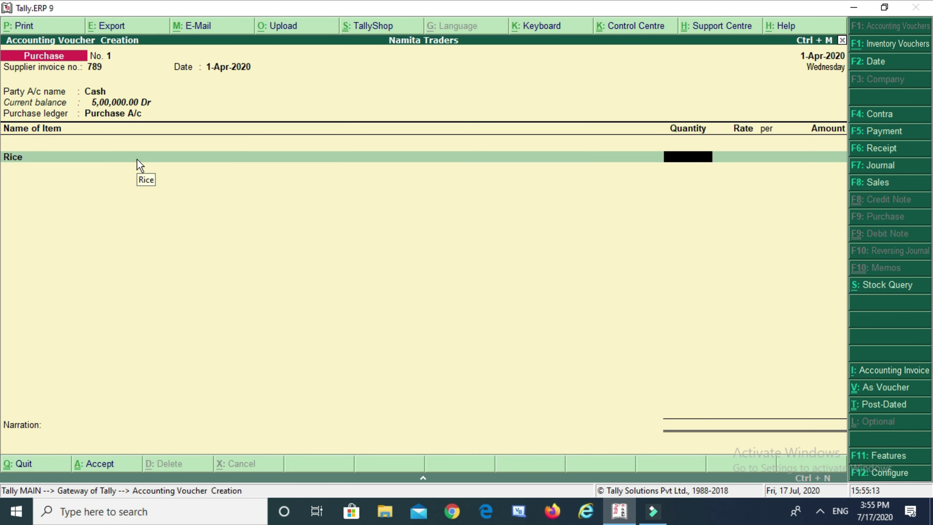
- Enter a quantity of 200 kg at a rate of 60 per kg for Rice
{"action": "type", "text": "200"}
{"action": "key", "text": "Return"}
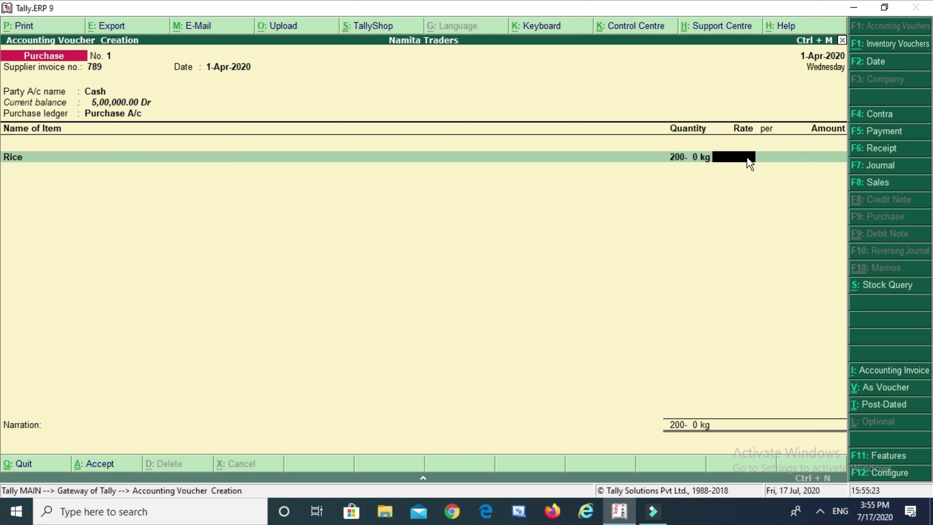
{"action": "type", "text": "60"}
{"action": "key", "text": "Return"}
{"action": "key", "text": "Return"}
{"action": "key", "text": "Return"}
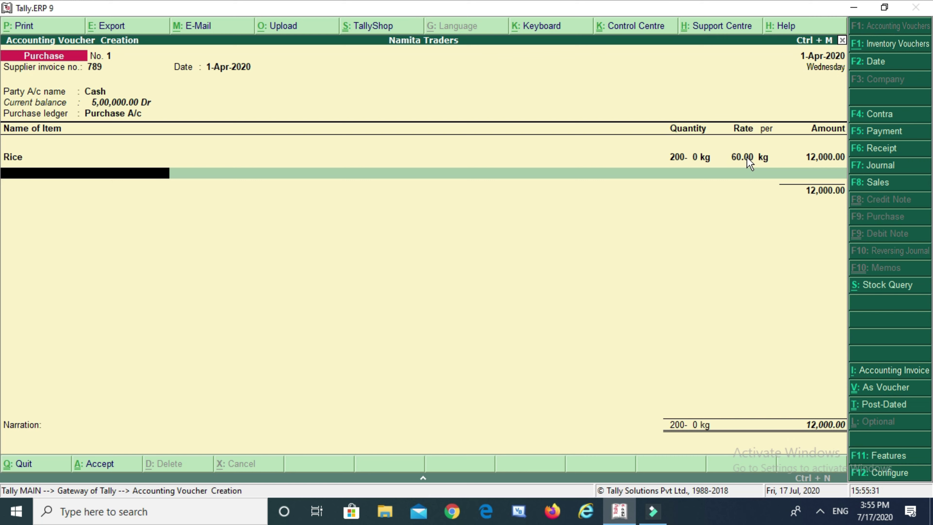
- Create the stock item Sugar from within the voucher, under Primary, with the unit kg of 1000 gm
{"action": "key", "text": "alt+c"}
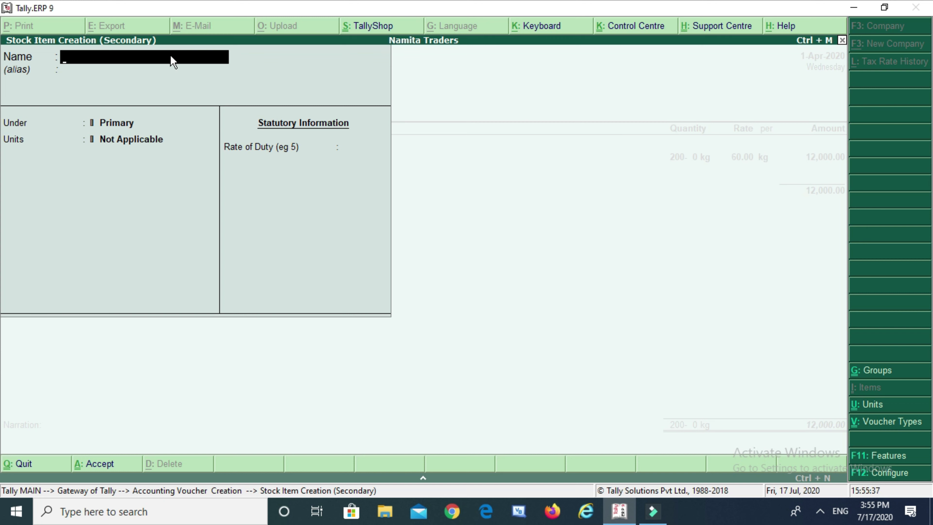
{"action": "type", "text": "Sugar"}
{"action": "key", "text": "Return"}
{"action": "key", "text": "Return"}
{"action": "key", "text": "Return"}
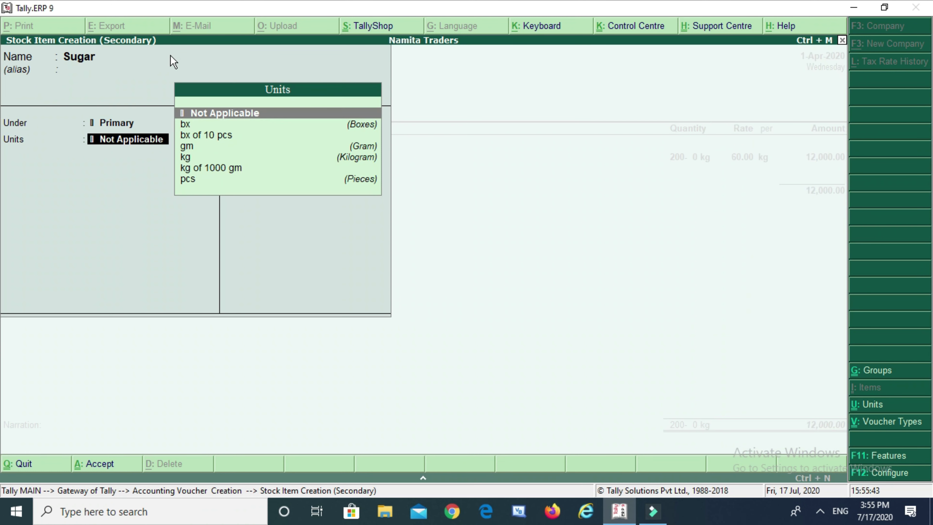
{"action": "left_click", "coordinate": [221, 167]}
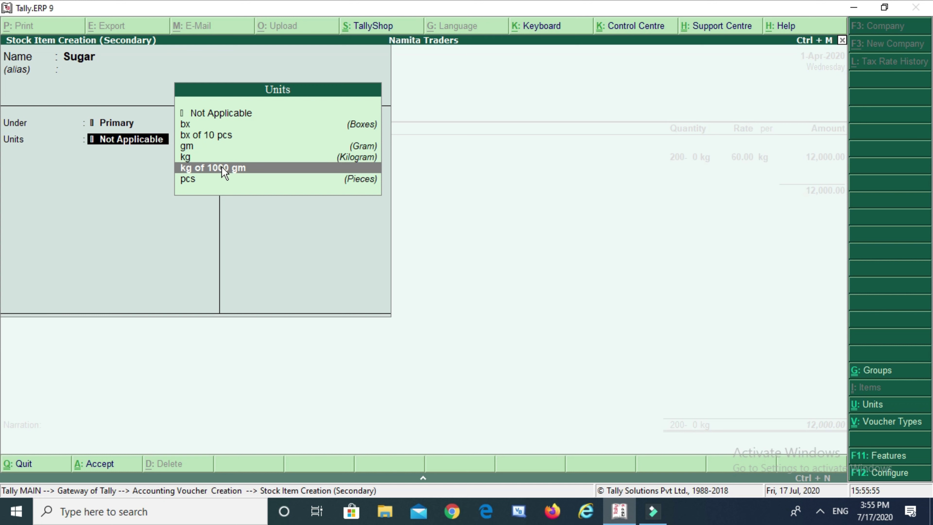
{"action": "left_click", "coordinate": [222, 167]}
{"action": "key", "text": "Return"}
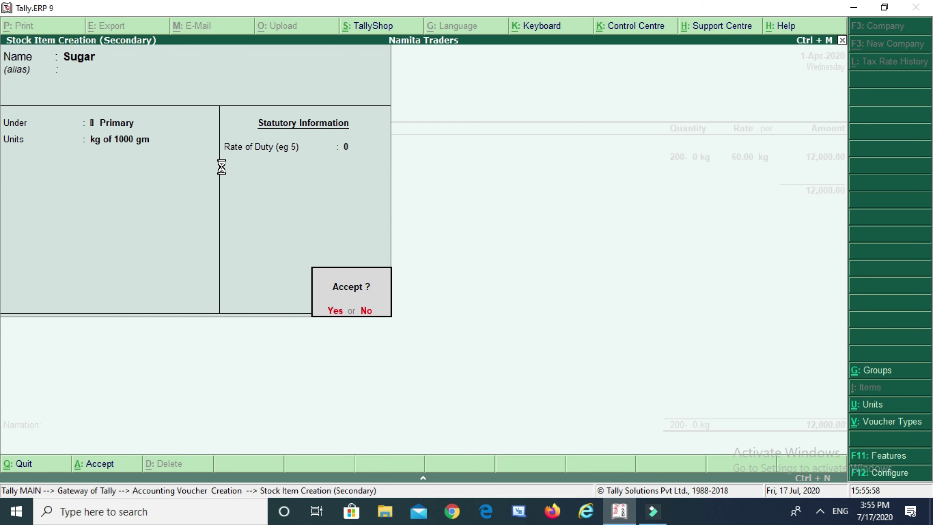
{"action": "key", "text": "Return"}
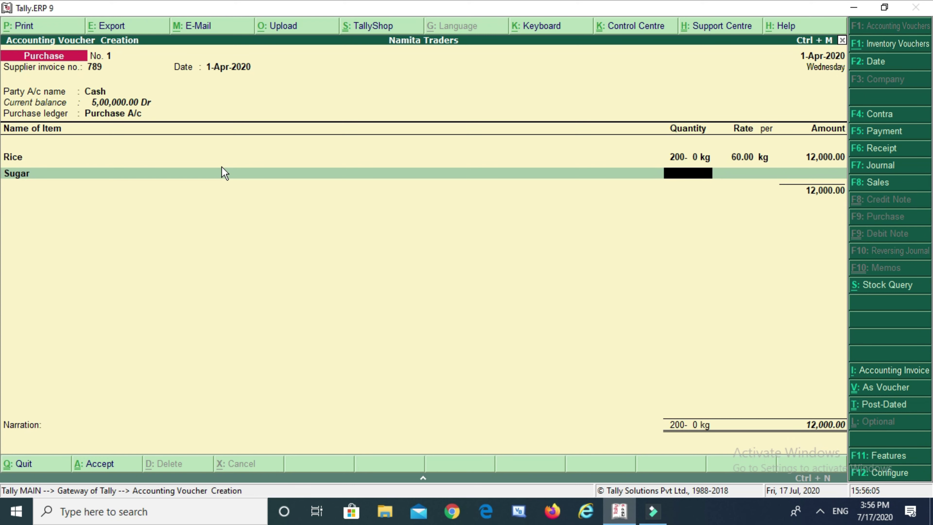
- Enter a quantity of 50 kg at a rate of 30 per kg for Sugar
{"action": "type", "text": "50"}
{"action": "key", "text": "Return"}
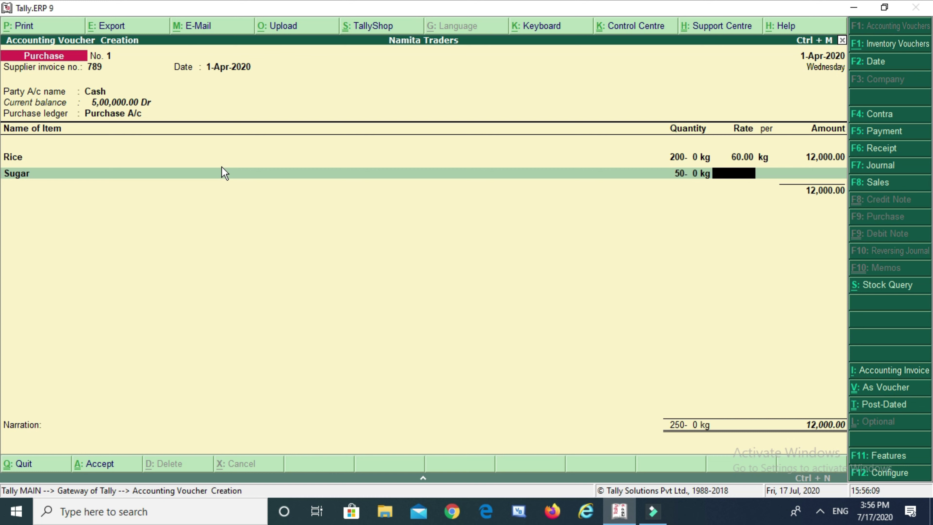
{"action": "type", "text": "30"}
{"action": "key", "text": "Return"}
{"action": "key", "text": "Return"}
{"action": "key", "text": "Return"}
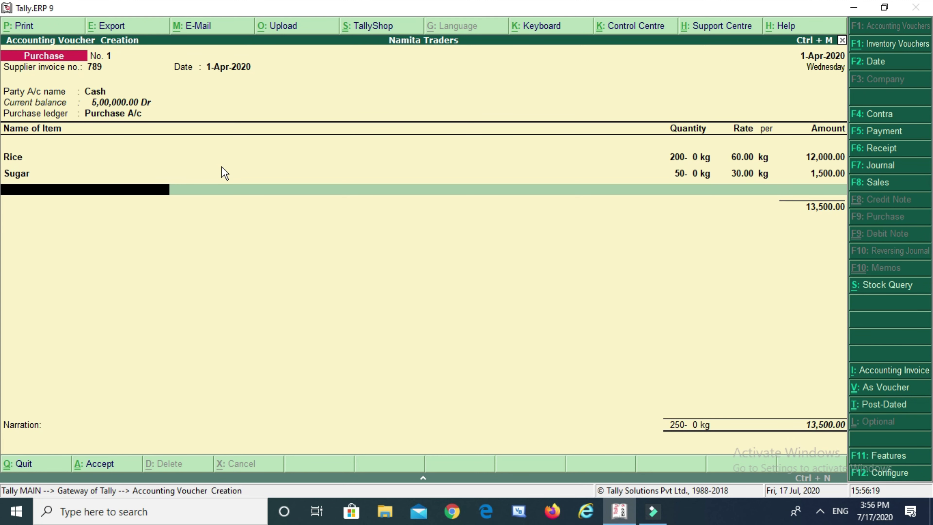
- Create the stock item Pen from within the voucher, under Primary, with the unit bx of 10 pcs
{"action": "key", "text": "alt+c"}
{"action": "type", "text": "Pen"}
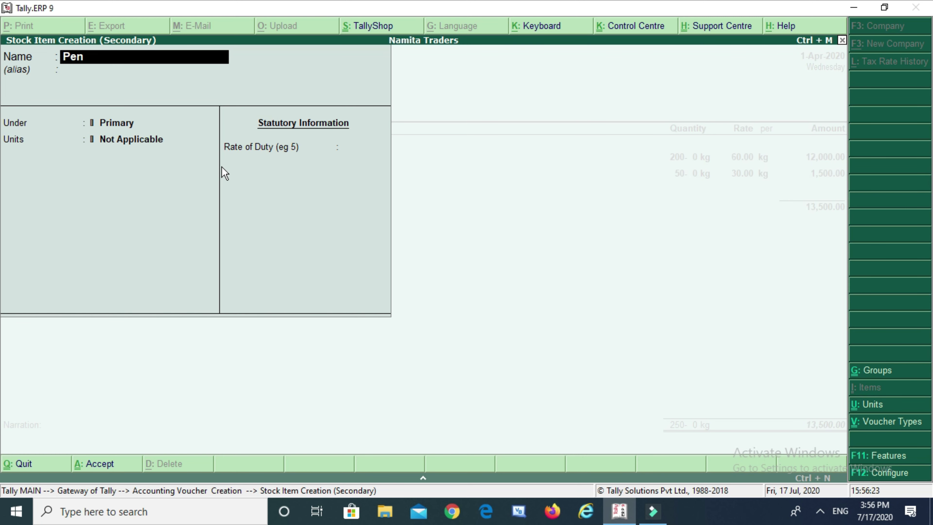
{"action": "key", "text": "Return"}
{"action": "key", "text": "Return"}
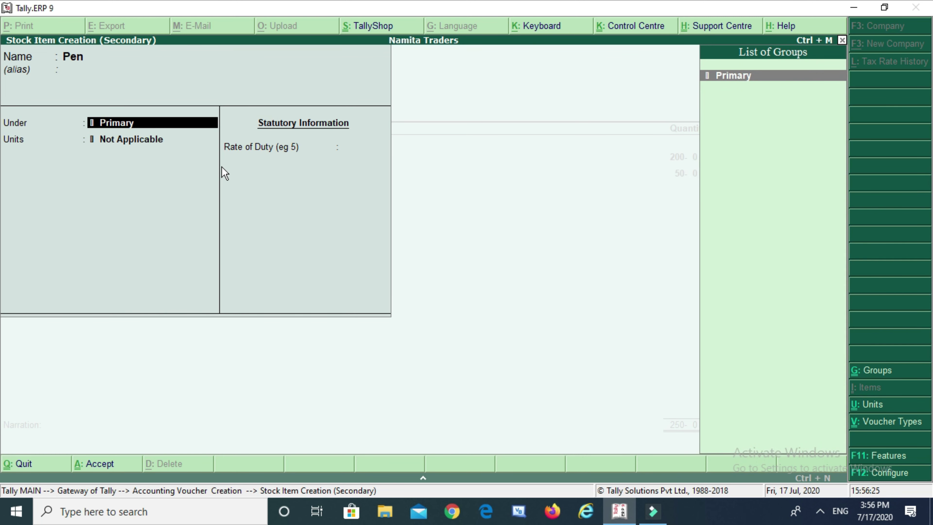
{"action": "key", "text": "Return"}
{"action": "key", "text": "Down"}
{"action": "key", "text": "Down"}
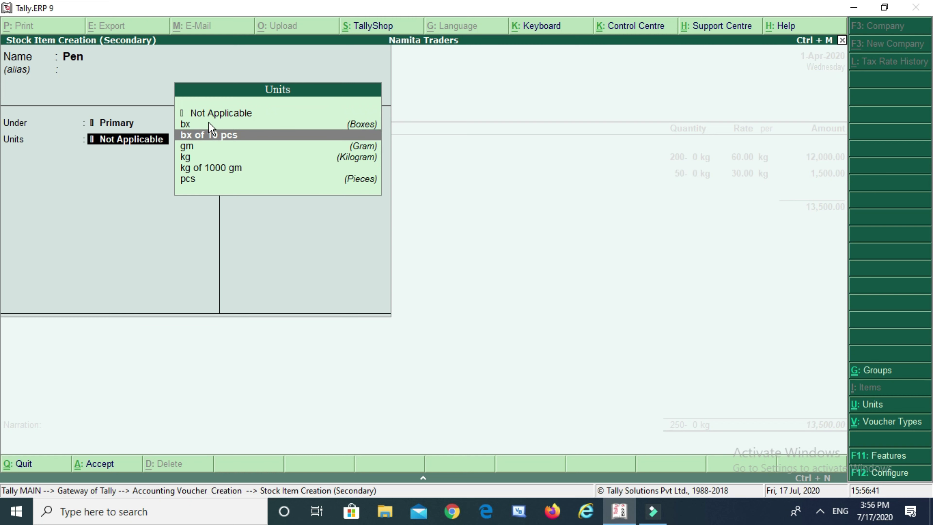
{"action": "left_click", "coordinate": [211, 135]}
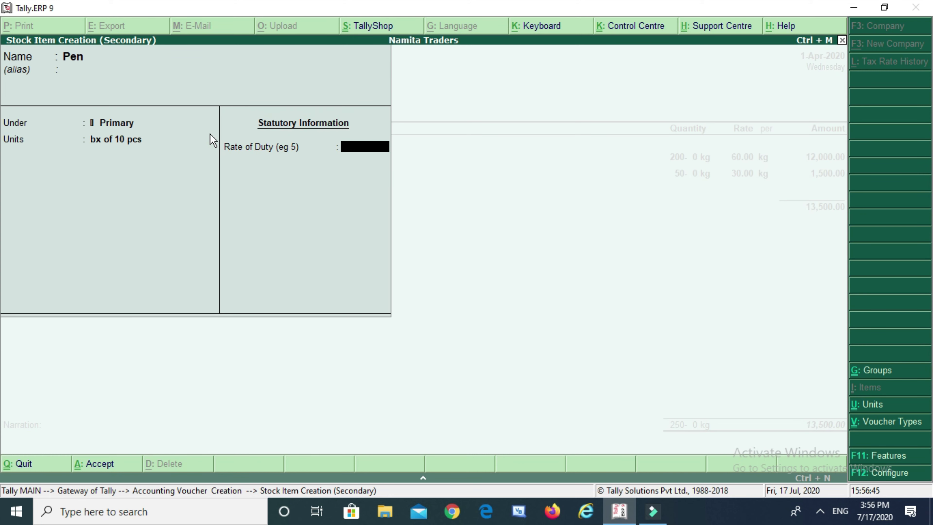
{"action": "key", "text": "Return"}
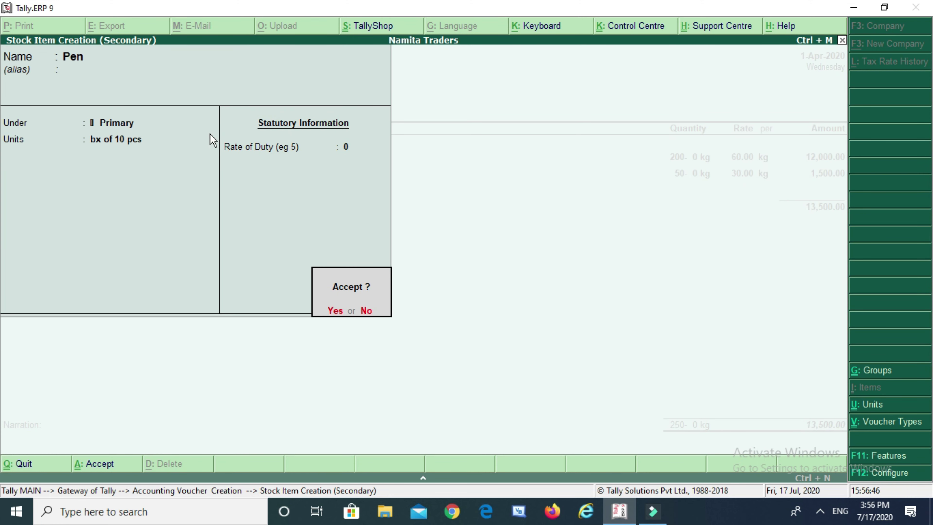
{"action": "key", "text": "Return"}
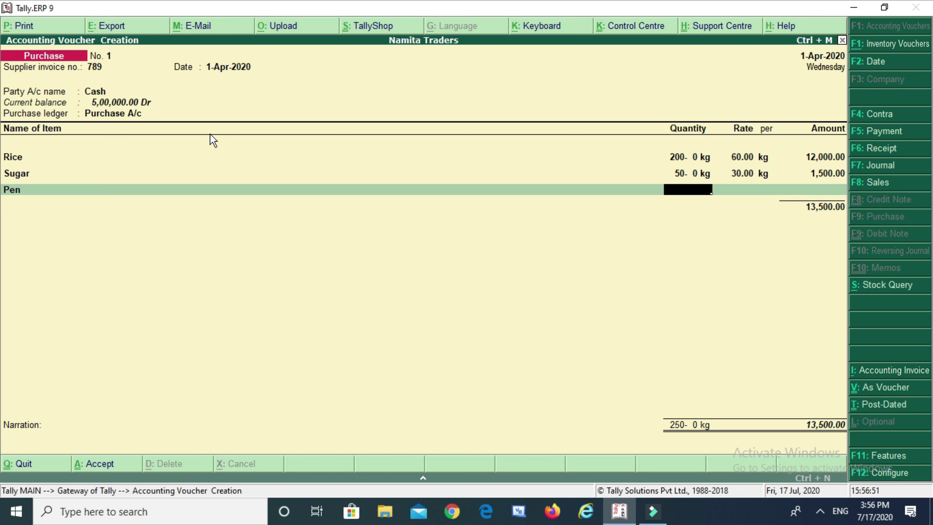
- Enter a quantity of 30 bx at a rate of 100 per bx for Pen
{"action": "type", "text": "30"}
{"action": "key", "text": "Return"}
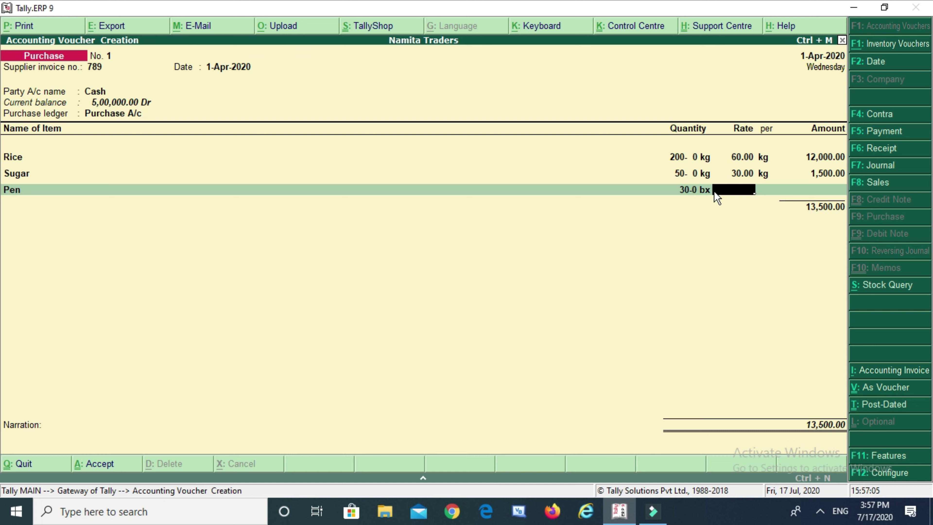
{"action": "type", "text": "00"}
{"action": "key", "text": "Return"}
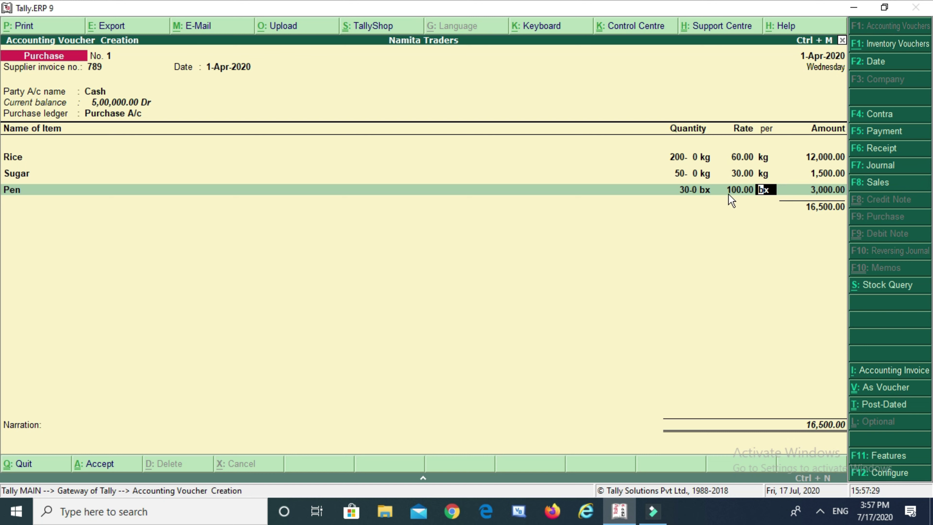
{"action": "left_click", "coordinate": [827, 191]}
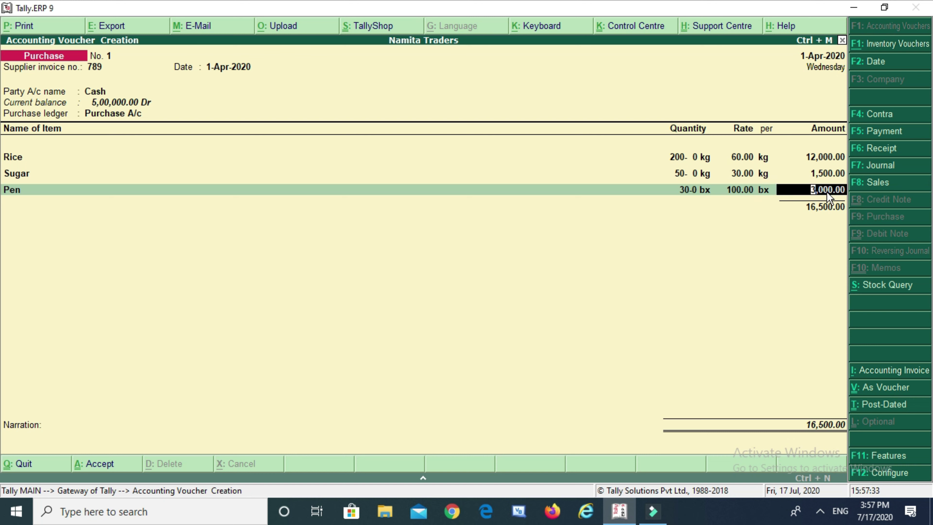
{"action": "key", "text": "Return"}
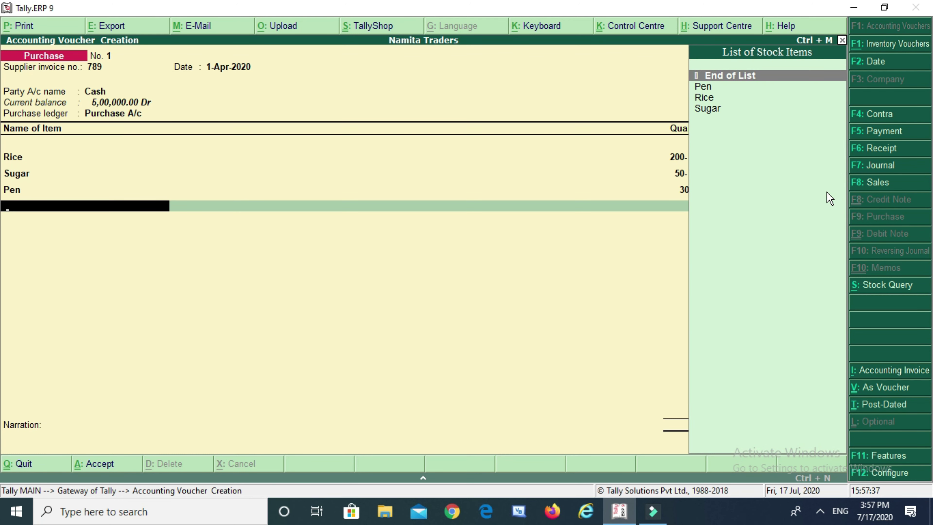
- End the item list and save the purchase voucher without a narration
{"action": "key", "text": "Return"}
{"action": "key", "text": "Return"}
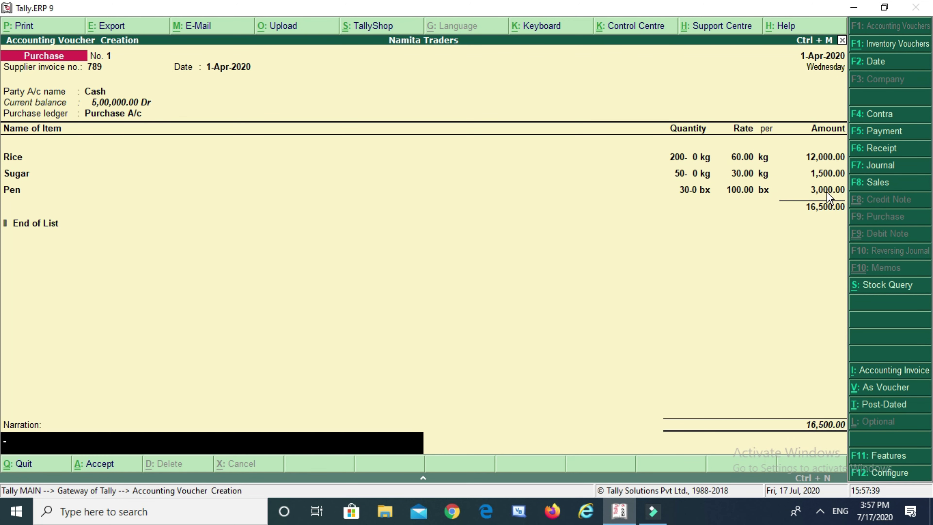
{"action": "key", "text": "Return"}
{"action": "key", "text": "Return"}
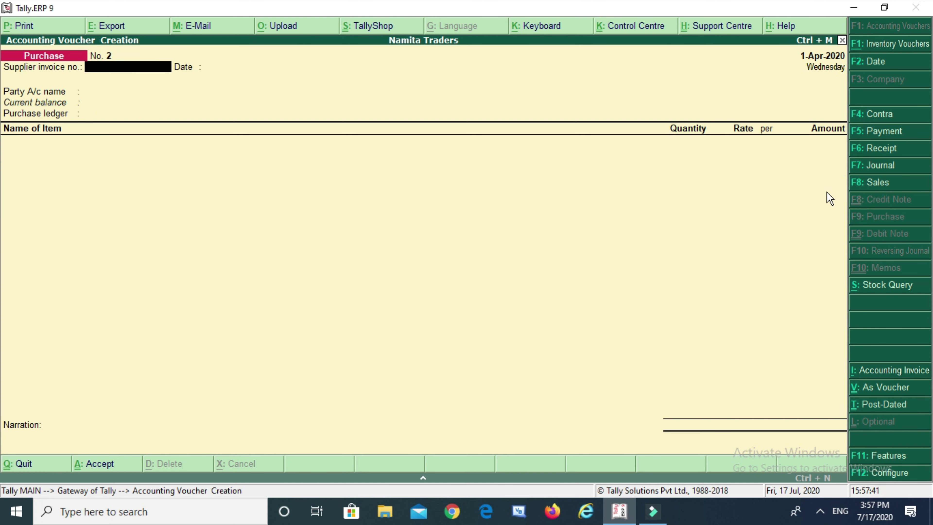
- Start a sales voucher with the reference number 920
{"action": "left_click", "coordinate": [878, 182]}
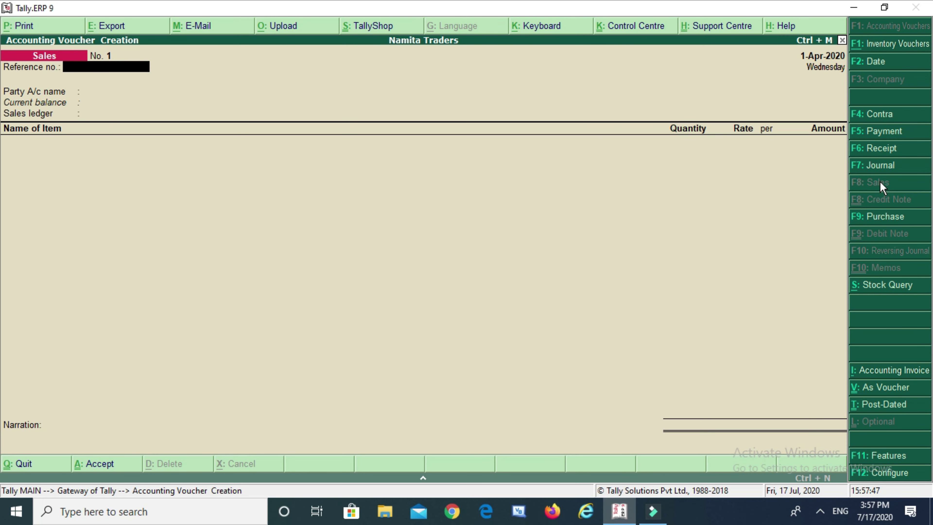
{"action": "type", "text": "920"}
{"action": "key", "text": "Return"}
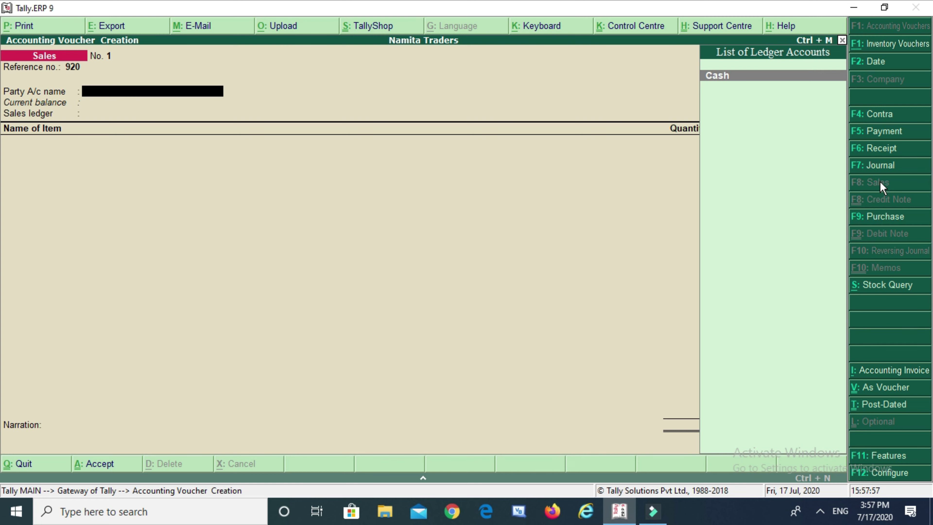
- Set the party account to Cash, accept the default despatch, order and buyer details, and choose Sales A/c as the sales ledger
{"action": "key", "text": "Return"}
{"action": "key", "text": "Return"}
{"action": "key", "text": "Return"}
{"action": "key", "text": "Return"}
{"action": "key", "text": "Return"}
{"action": "key", "text": "Return"}
{"action": "key", "text": "Return"}
{"action": "key", "text": "Return"}
{"action": "key", "text": "Return"}
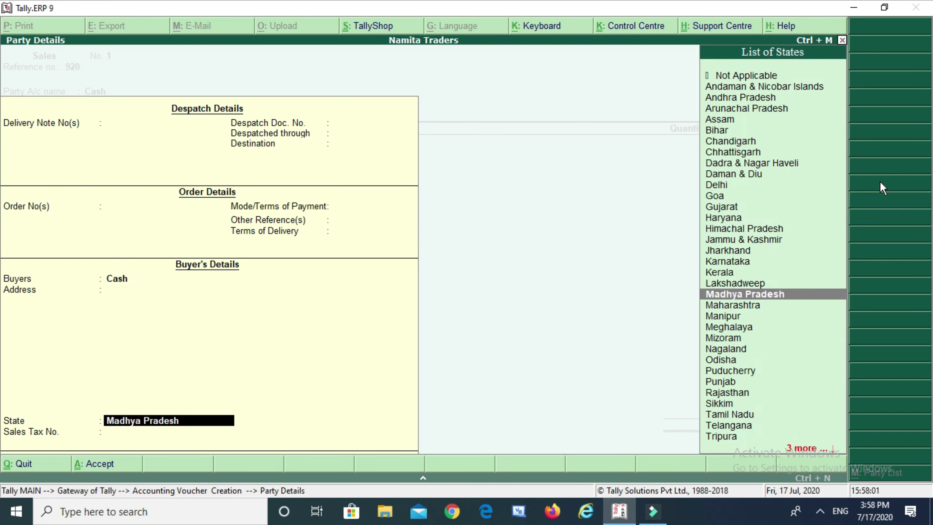
{"action": "key", "text": "Return"}
{"action": "key", "text": "Return"}
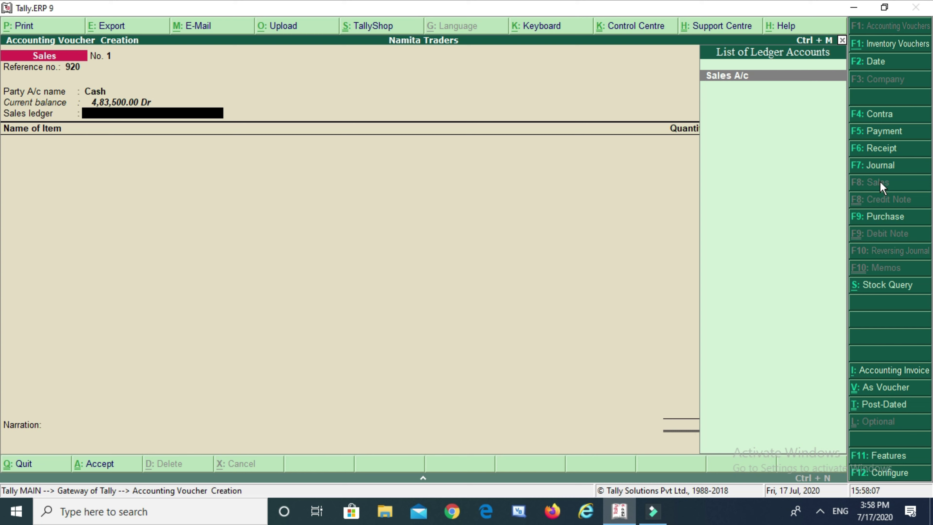
{"action": "key", "text": "Return"}
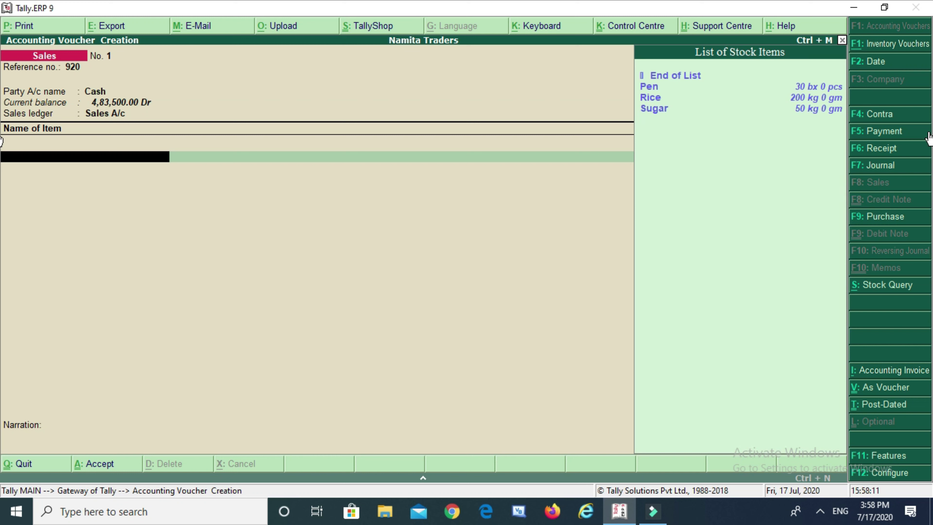
- Add Rice as the first item of the sales voucher and check its purchase rate in the stock query
{"action": "left_click", "coordinate": [651, 98]}
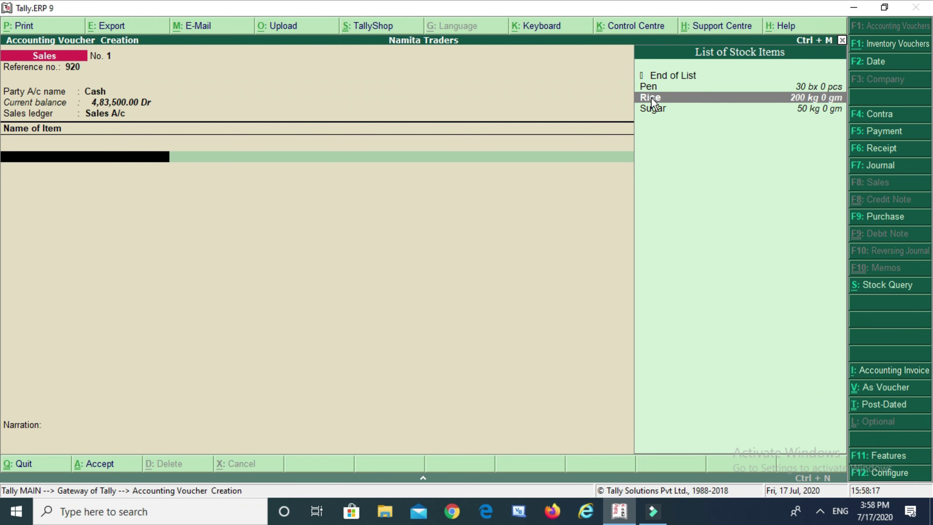
{"action": "key", "text": "Return"}
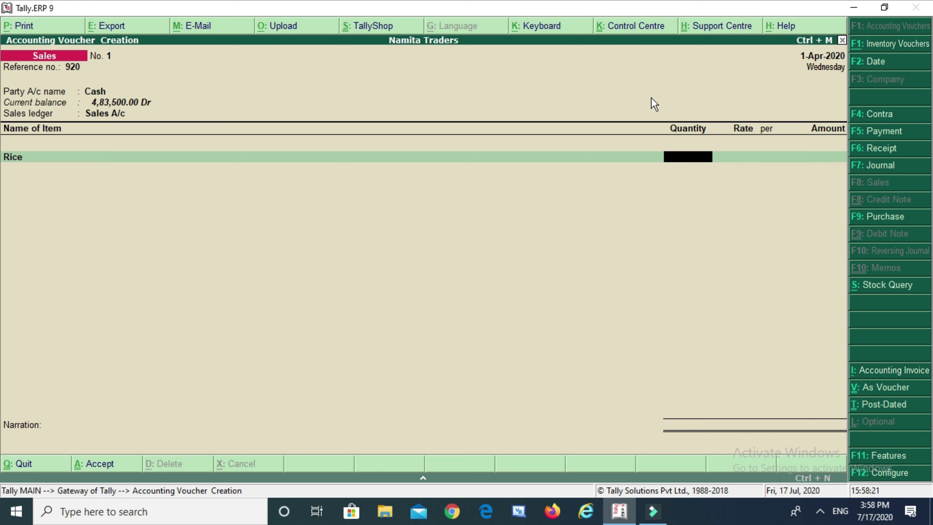
{"action": "left_click", "coordinate": [880, 286]}
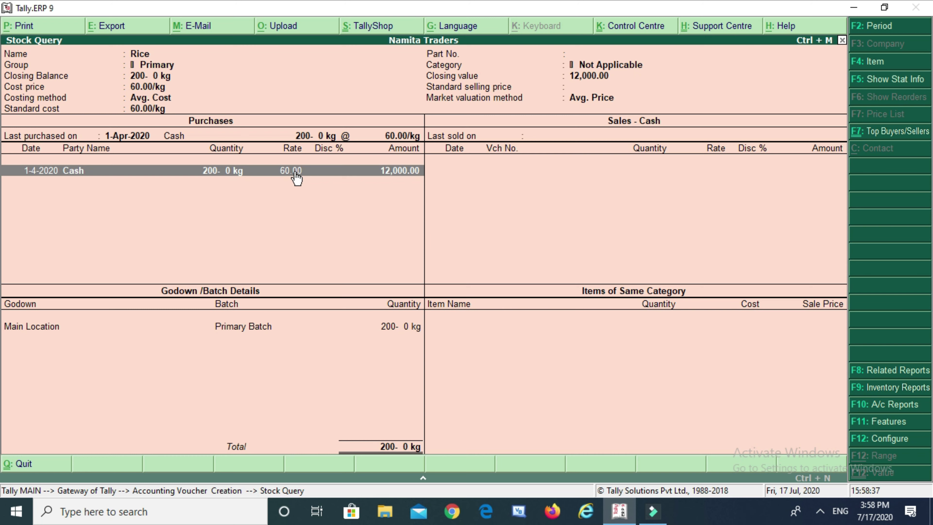
{"action": "key", "text": "Escape"}
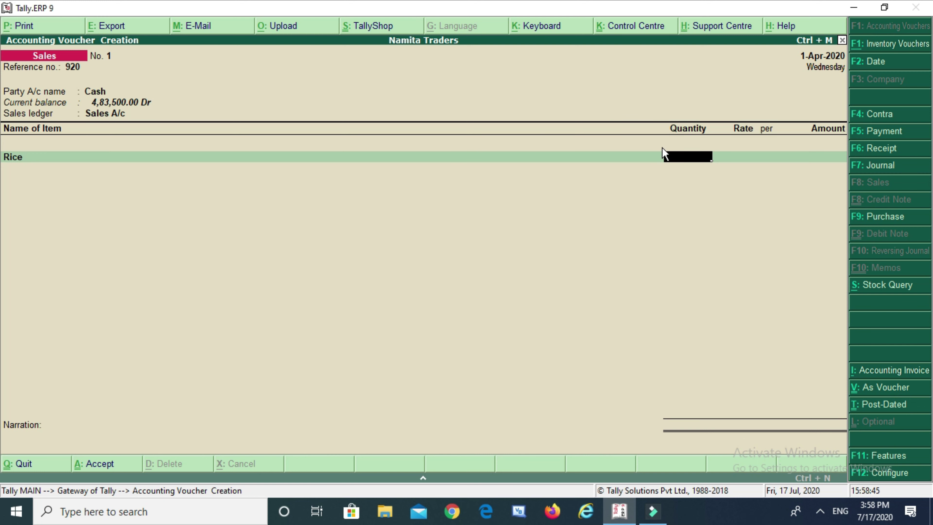
- Enter a quantity of 30 kg 500 gm at a rate of 70 per kg for Rice
{"action": "type", "text": "30.500"}
{"action": "key", "text": "Return"}
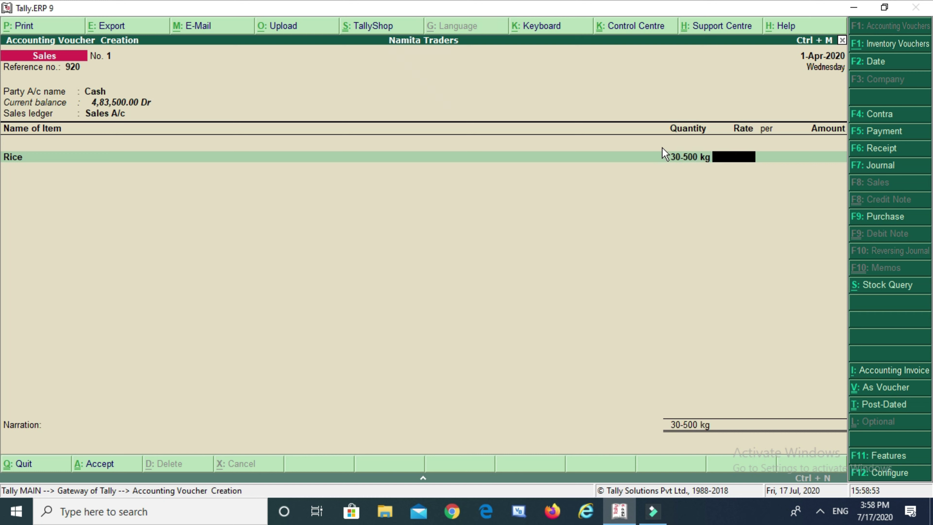
{"action": "type", "text": "70"}
{"action": "key", "text": "Return"}
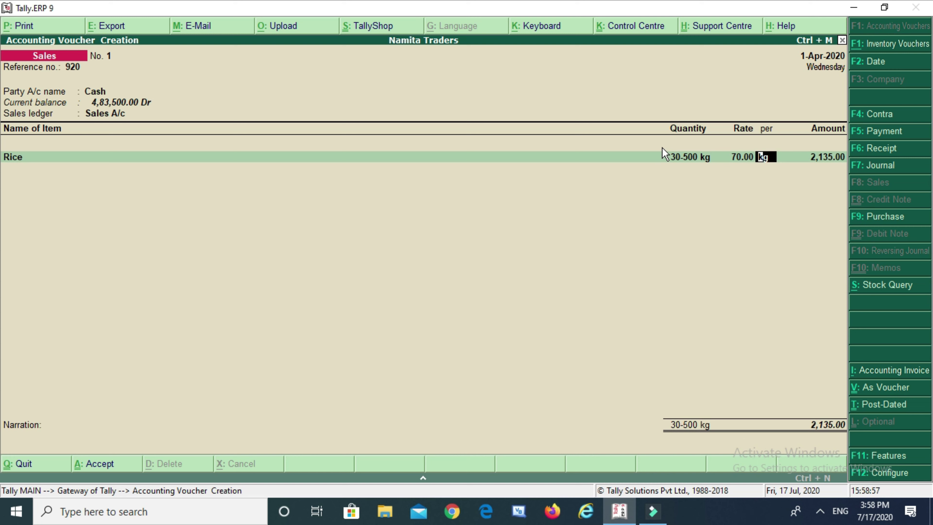
{"action": "key", "text": "Return"}
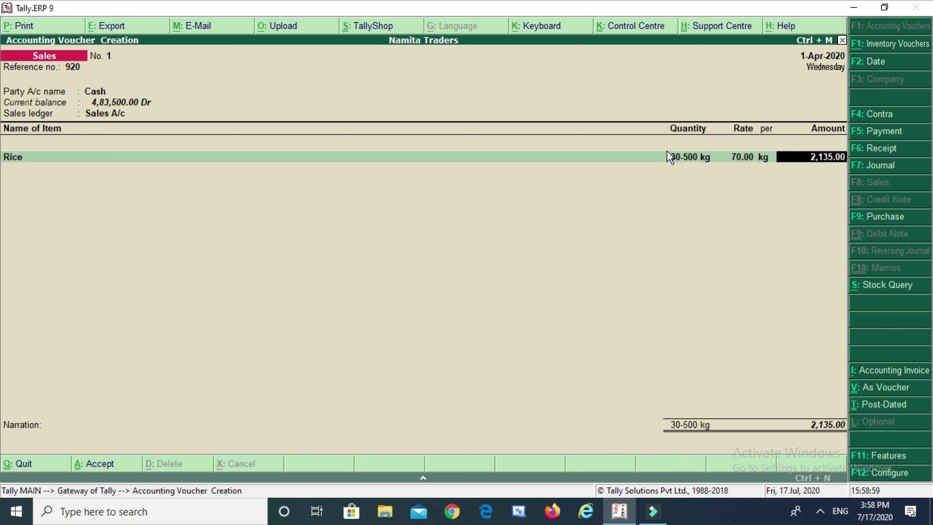
{"action": "key", "text": "Return"}
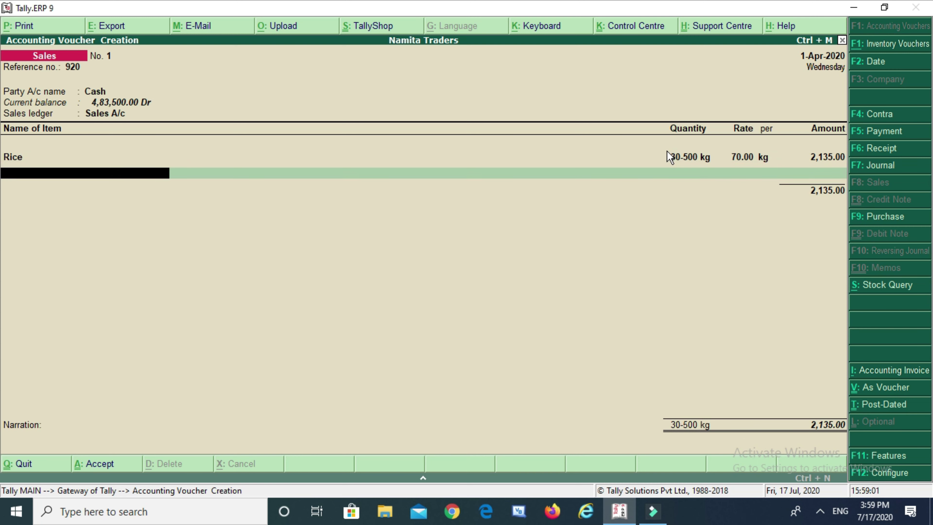
- Add Sugar as the second item of the sales voucher
{"action": "key", "text": "Down"}
{"action": "key", "text": "Down"}
{"action": "key", "text": "Down"}
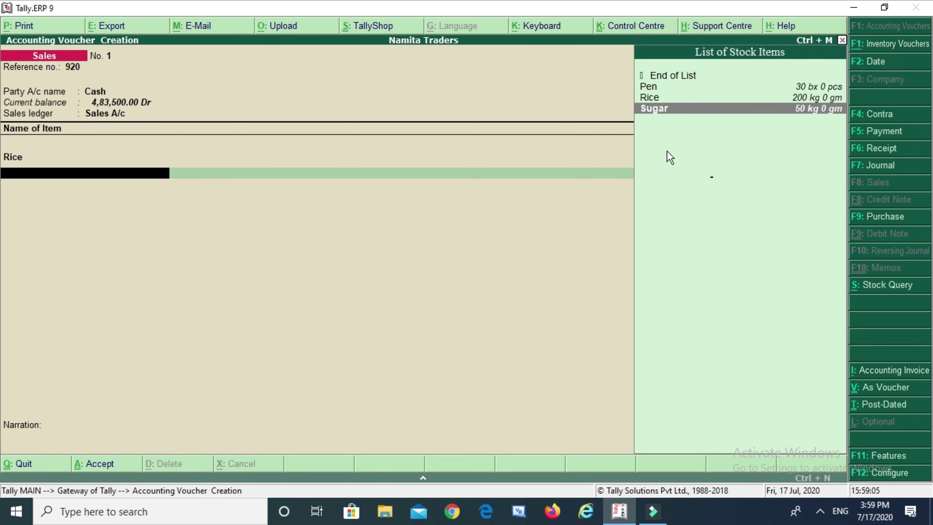
{"action": "key", "text": "Return"}
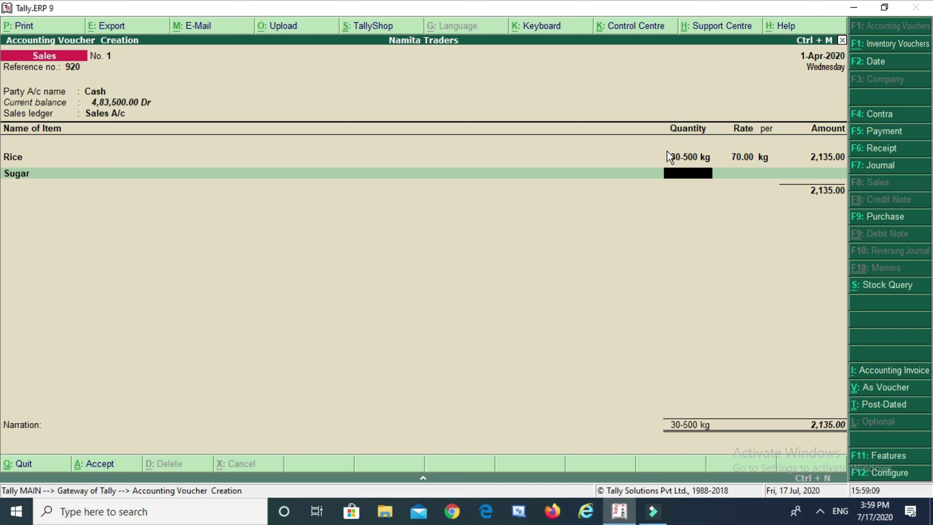
{"action": "type", "text": "500"}
{"action": "key", "text": "Return"}
{"action": "key", "text": "Return"}
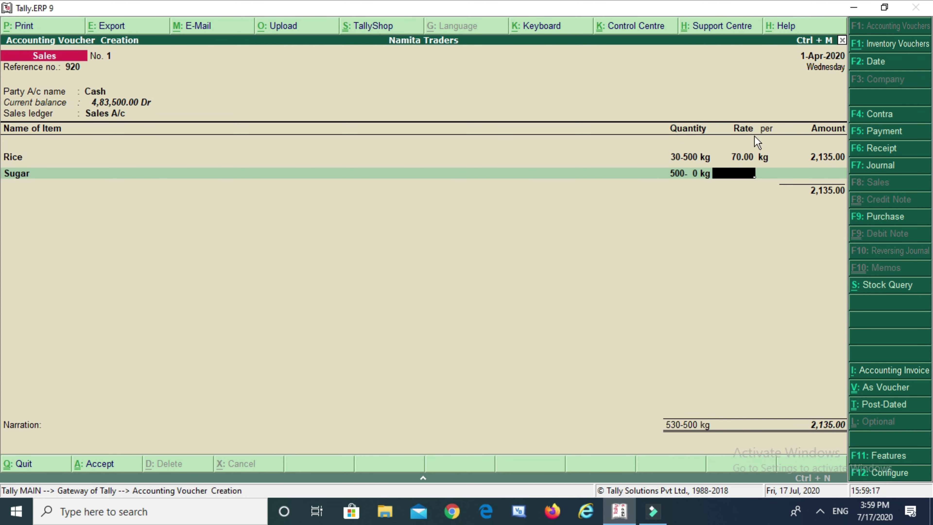
- Set Sugar's quantity to 500 gm at a rate of 40 per kg and accept the line
{"action": "left_click", "coordinate": [706, 177]}
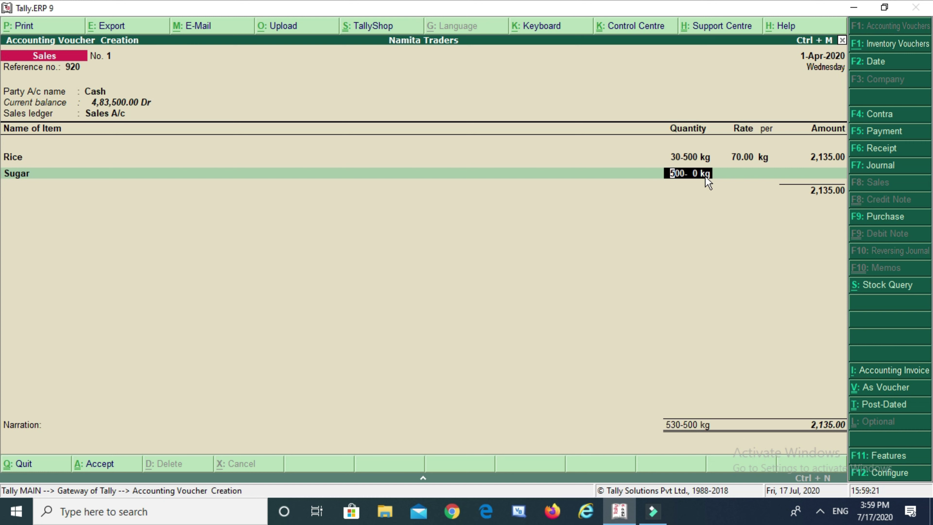
{"action": "type", "text": "5"}
{"action": "type", "text": "m"}
{"action": "key", "text": "Return"}
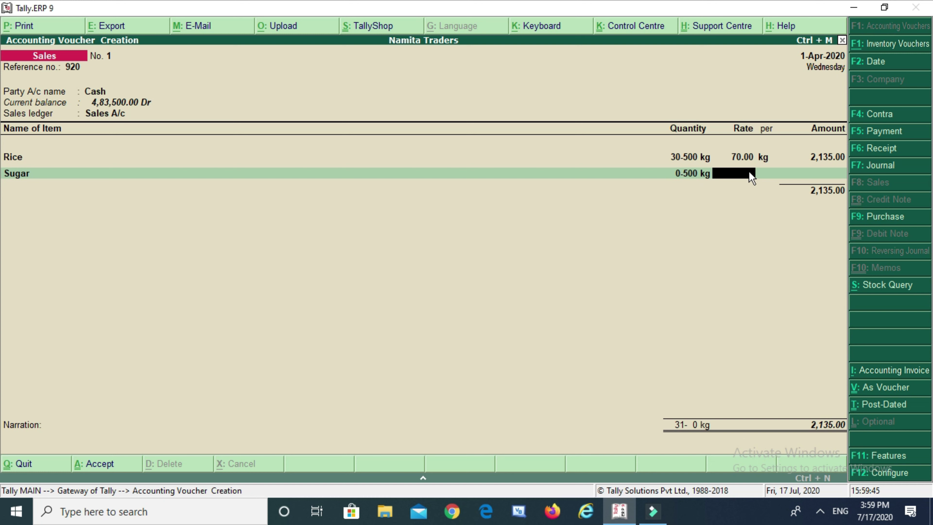
{"action": "type", "text": "40"}
{"action": "key", "text": "Return"}
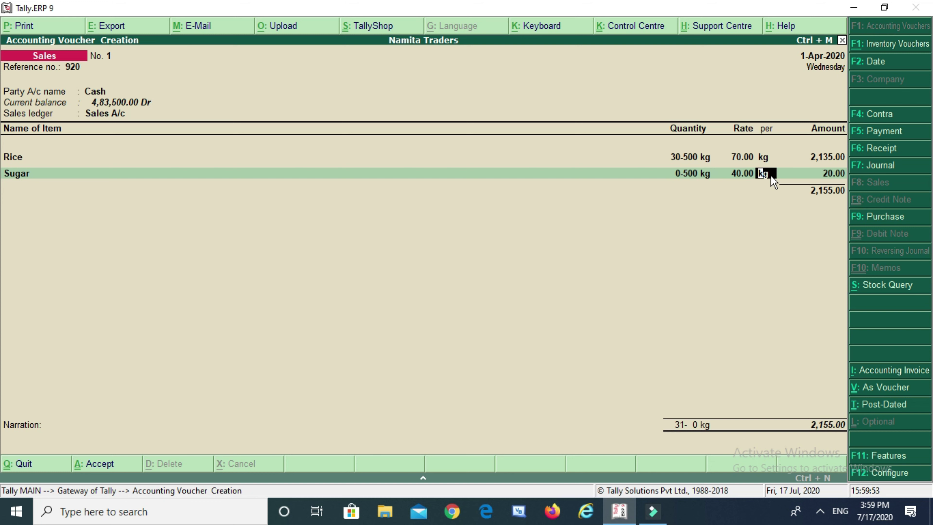
{"action": "key", "text": "Return"}
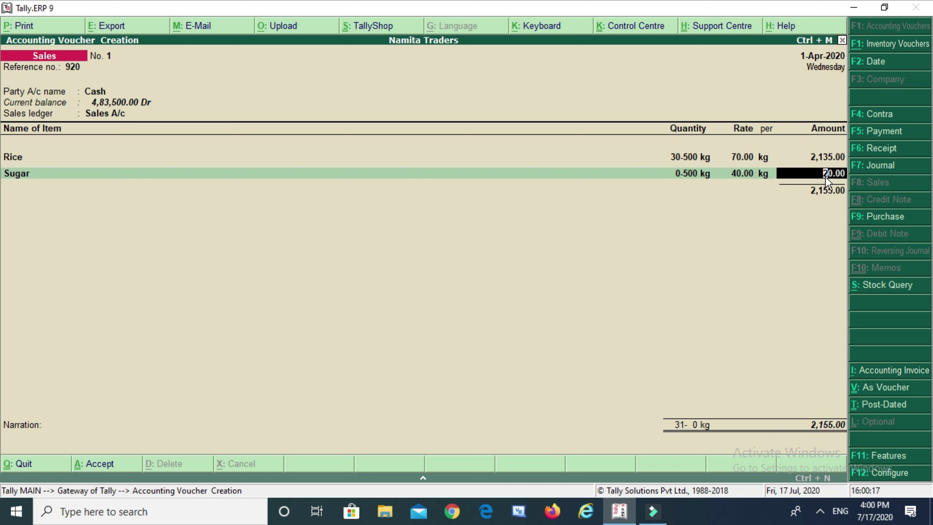
{"action": "key", "text": "Return"}
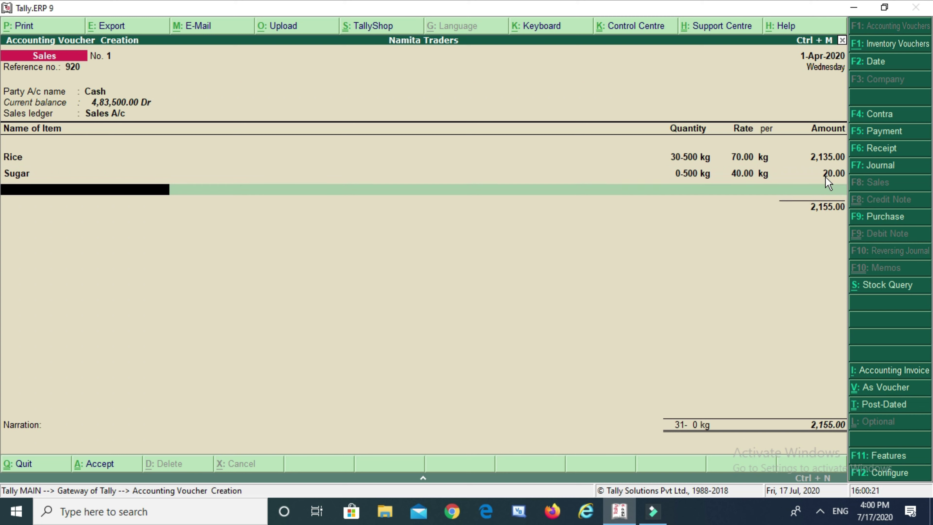
- Add Pen as the third item of the sales voucher with a quantity of 8 pcs
{"action": "key", "text": "space"}
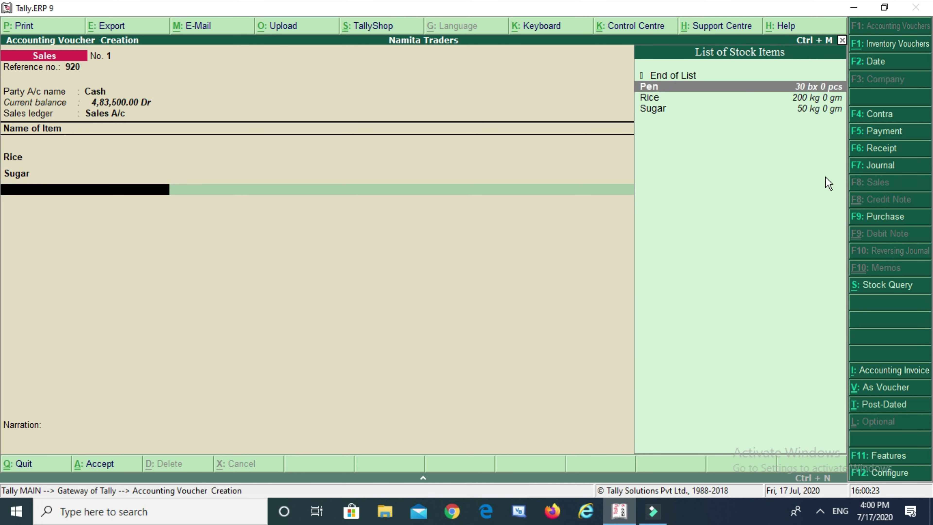
{"action": "key", "text": "Return"}
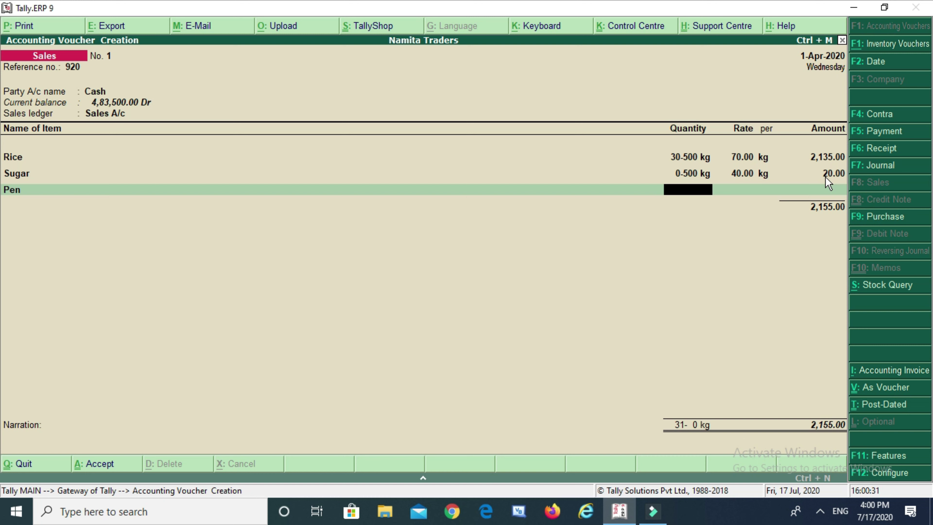
{"action": "type", "text": "8pcs"}
{"action": "key", "text": "Return"}
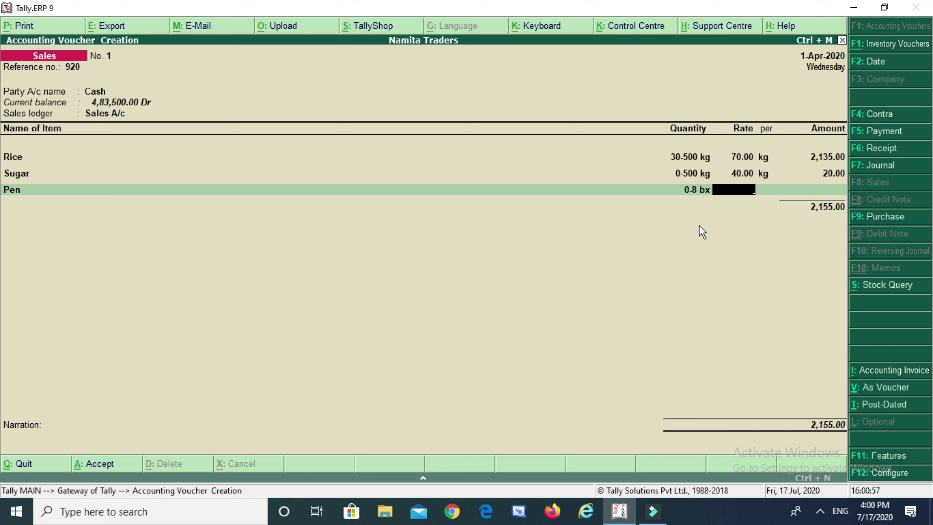
- Set Pen's rate to 15 per pcs instead of per box and accept the line
{"action": "type", "text": "15"}
{"action": "key", "text": "Return"}
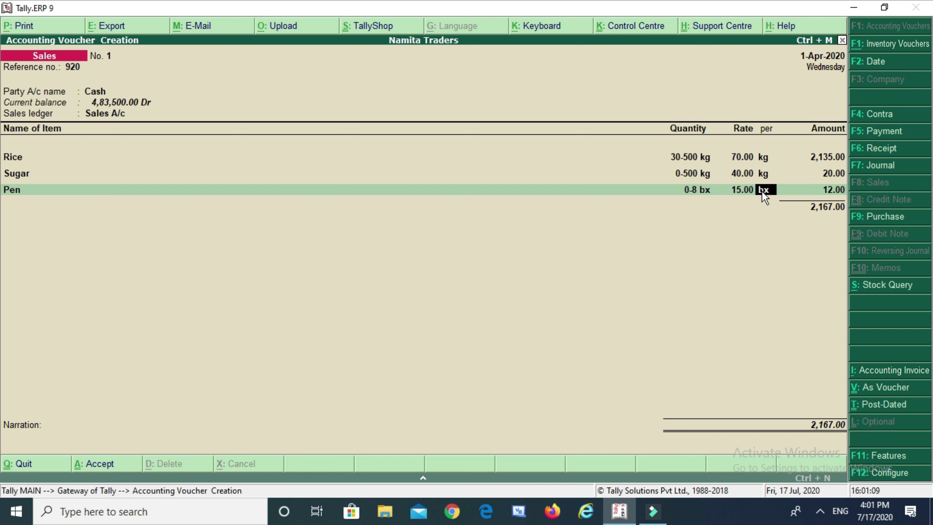
{"action": "key", "text": "BackSpace"}
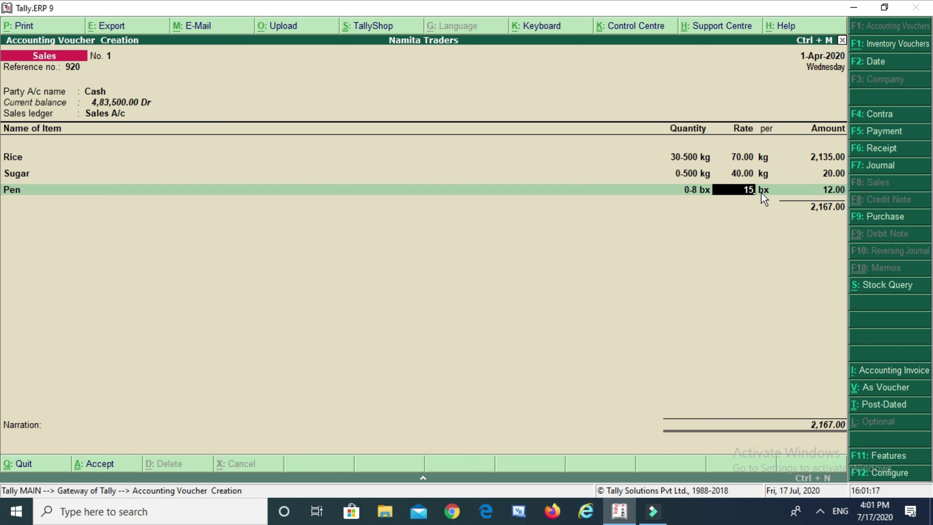
{"action": "key", "text": "Return"}
{"action": "type", "text": "pcs"}
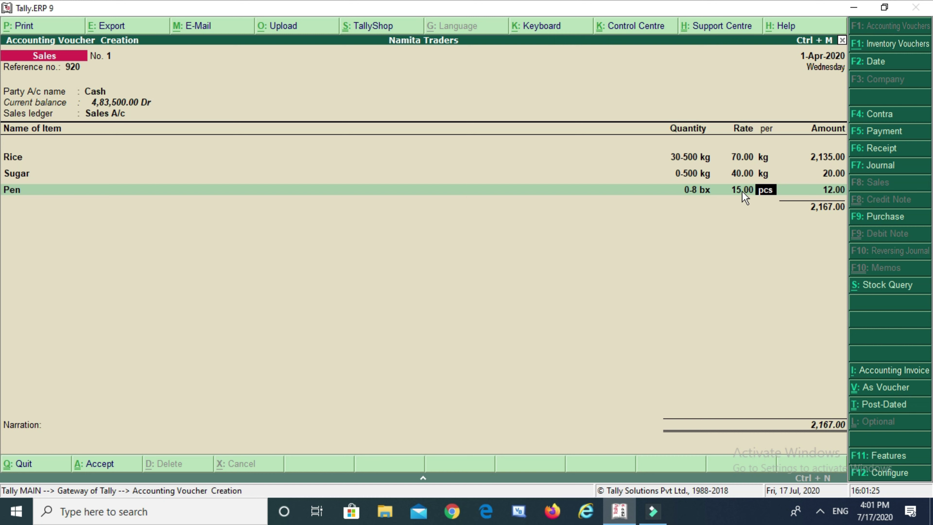
{"action": "key", "text": "Return"}
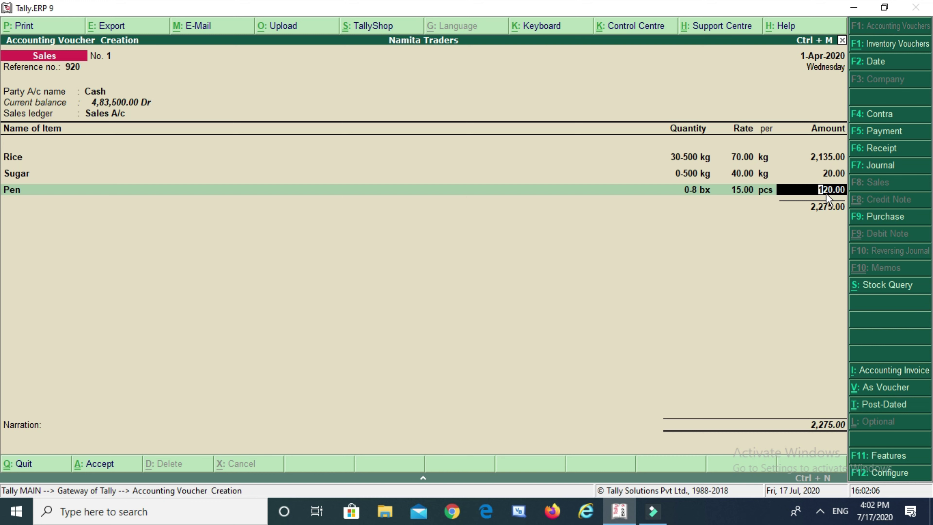
{"action": "key", "text": "Return"}
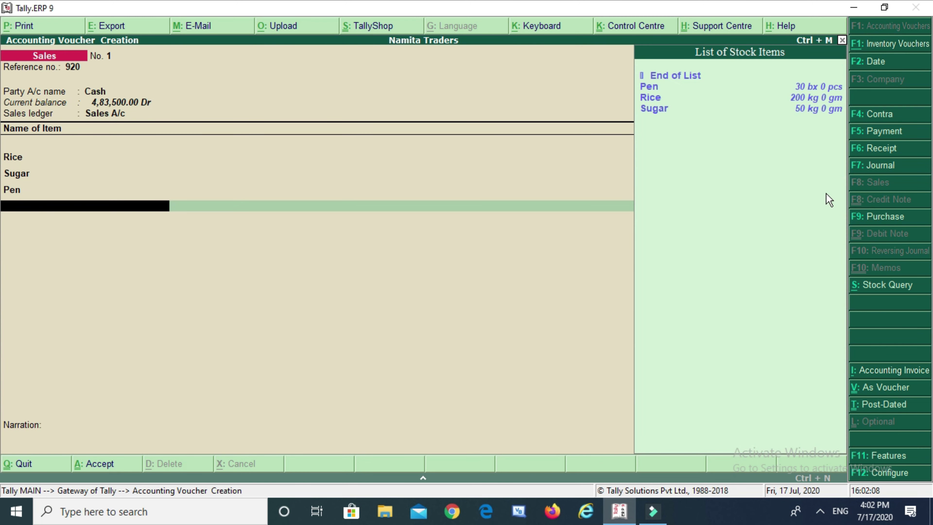
- End the item list, leave the narration blank and save the sales voucher
{"action": "key", "text": "Return"}
{"action": "key", "text": "Return"}
{"action": "key", "text": "Return"}
{"action": "key", "text": "Return"}
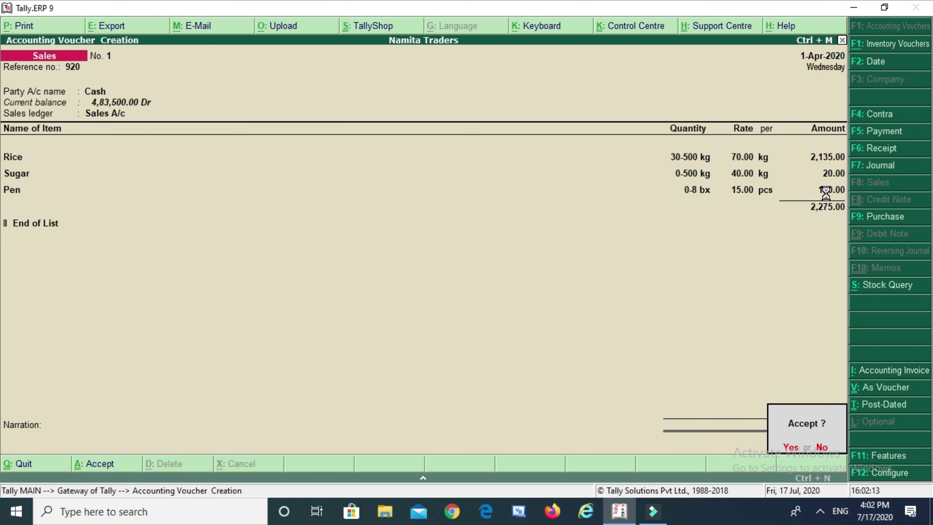
{"action": "key", "text": "Return"}
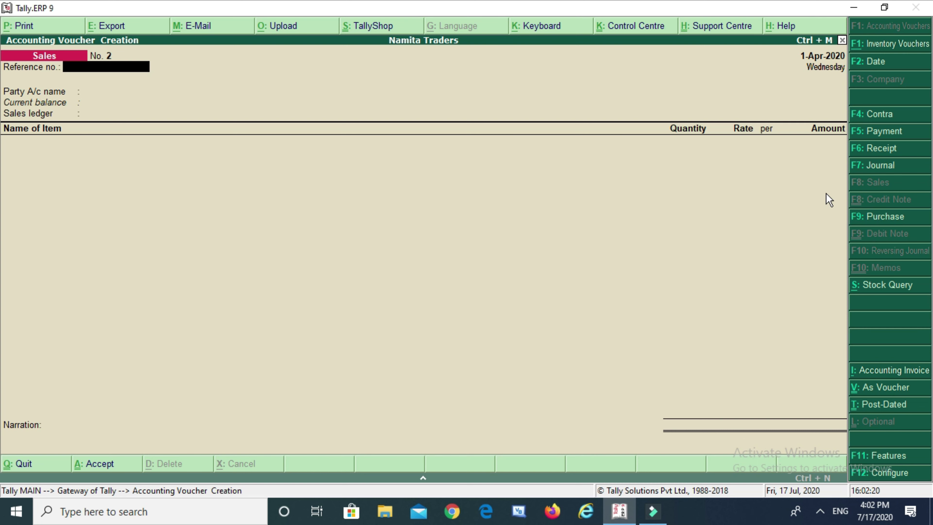
- Reopen the saved sales voucher, examine its invoice in an enlarged print preview, and return to the Gateway of Tally
{"action": "key", "text": "Page_Up"}
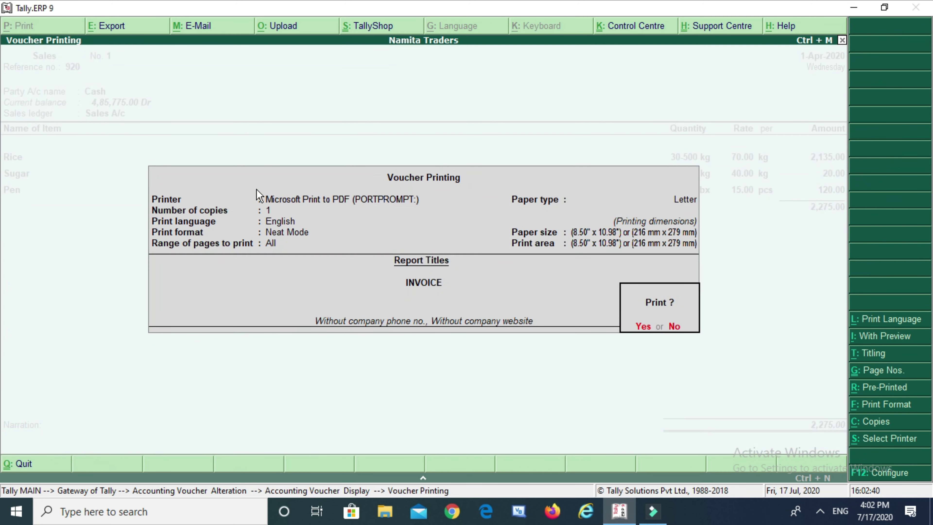
{"action": "left_click", "coordinate": [879, 336]}
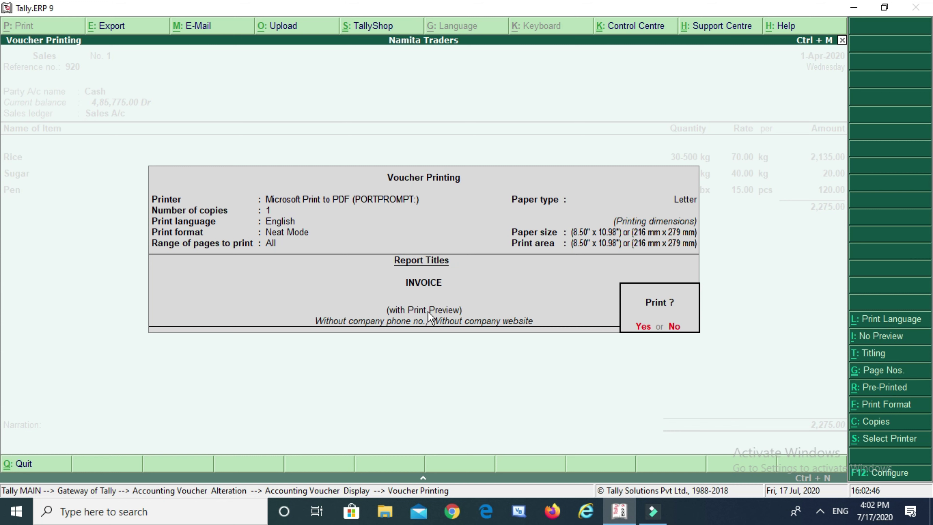
{"action": "key", "text": "Return"}
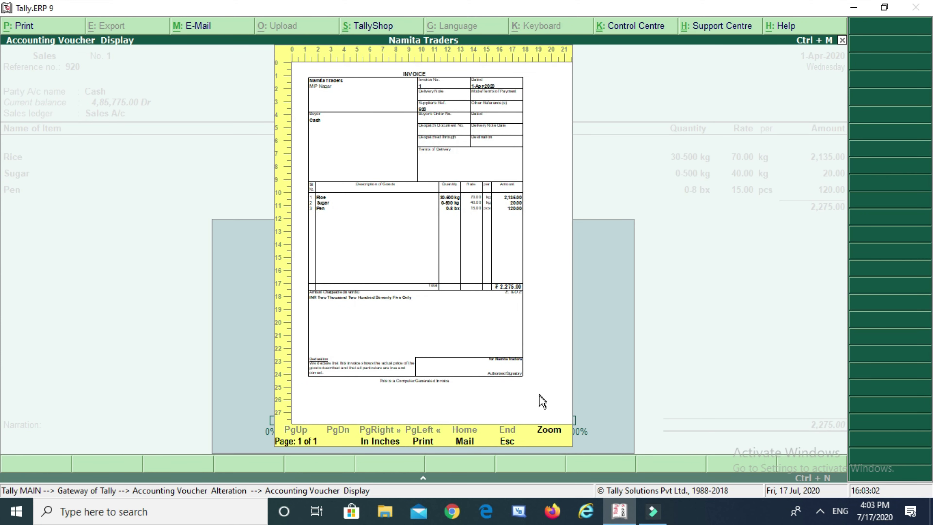
{"action": "left_click", "coordinate": [556, 431]}
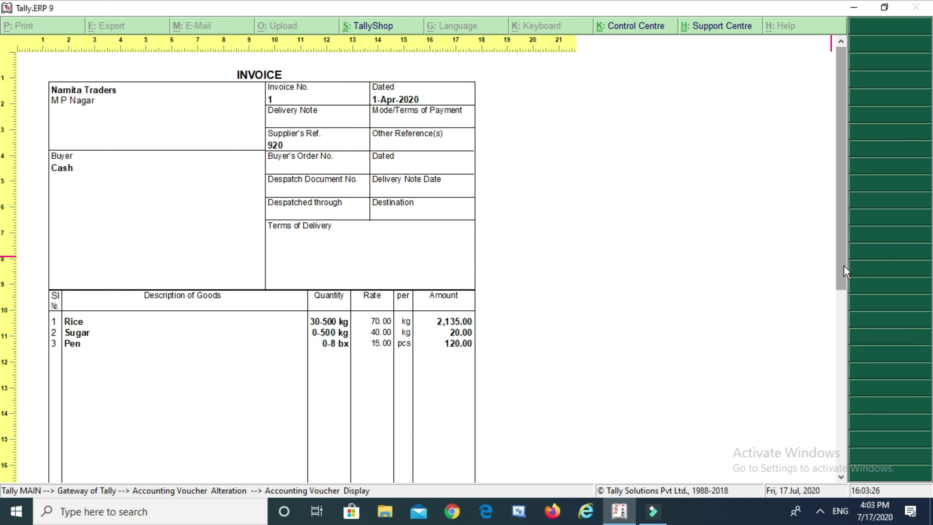
{"action": "left_click_drag", "start_coordinate": [844, 272], "coordinate": [837, 238]}
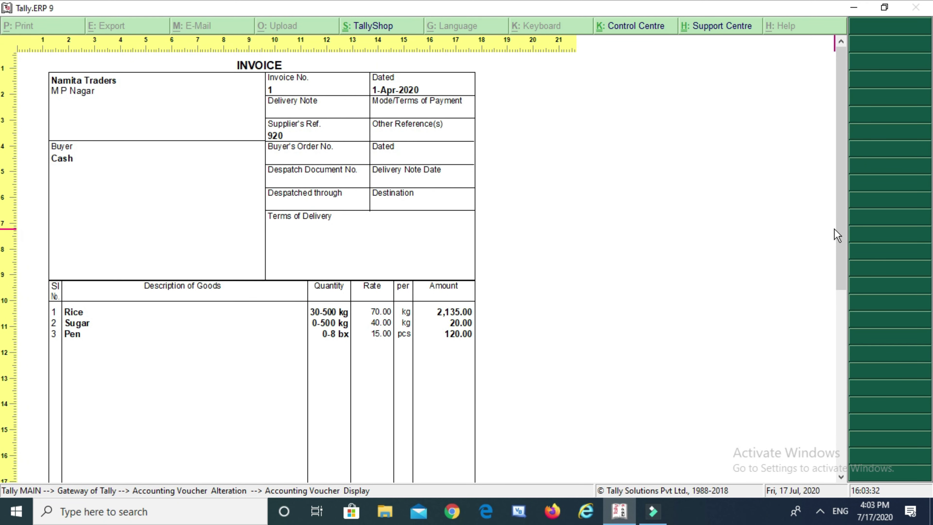
{"action": "key", "text": "alt+z"}
{"action": "key", "text": "Escape"}
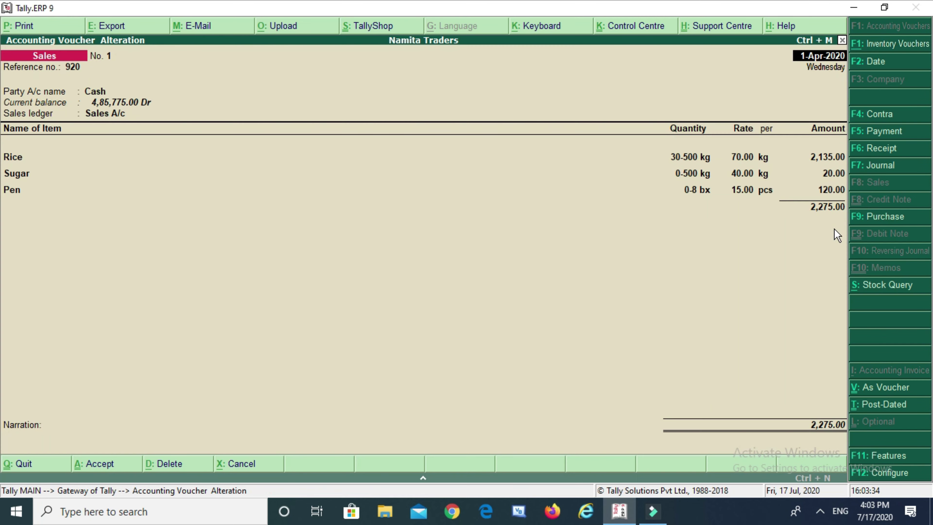
{"action": "key", "text": "Escape"}
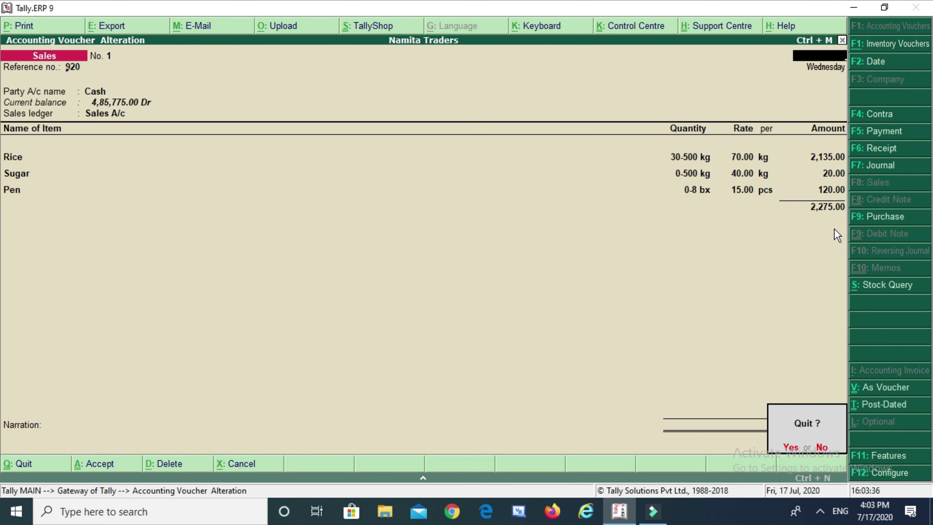
{"action": "key", "text": "Return"}
{"action": "key", "text": "Escape"}
{"action": "key", "text": "Return"}
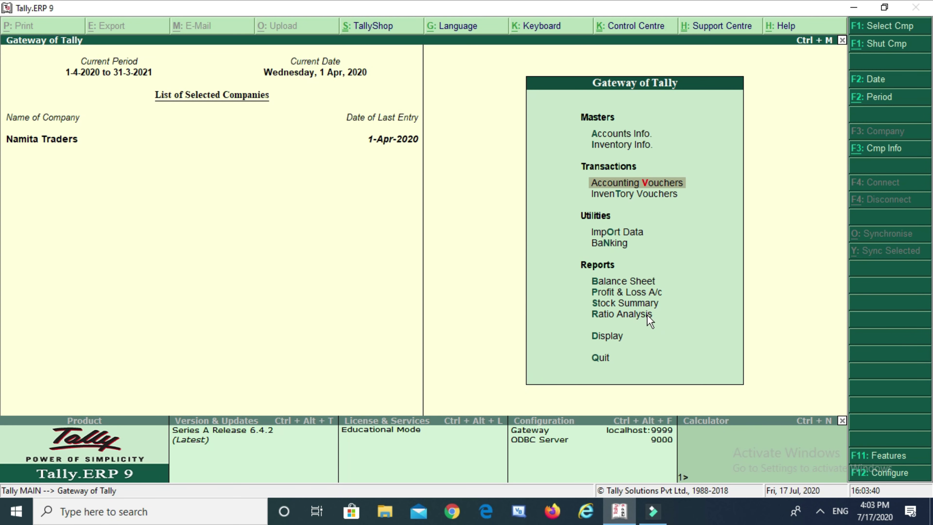
- Open the Stock Summary and examine Pen's monthly summary and its April stock vouchers
{"action": "left_click", "coordinate": [640, 305]}
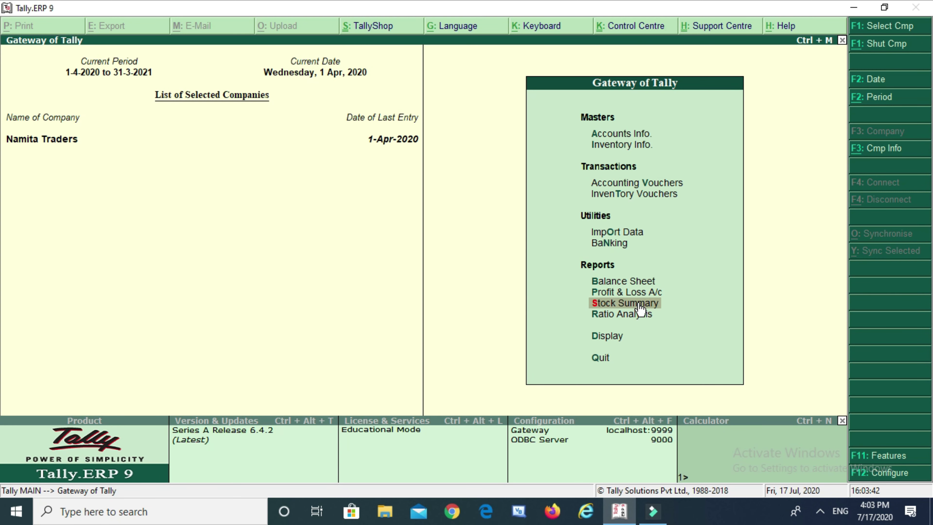
{"action": "left_click", "coordinate": [640, 307]}
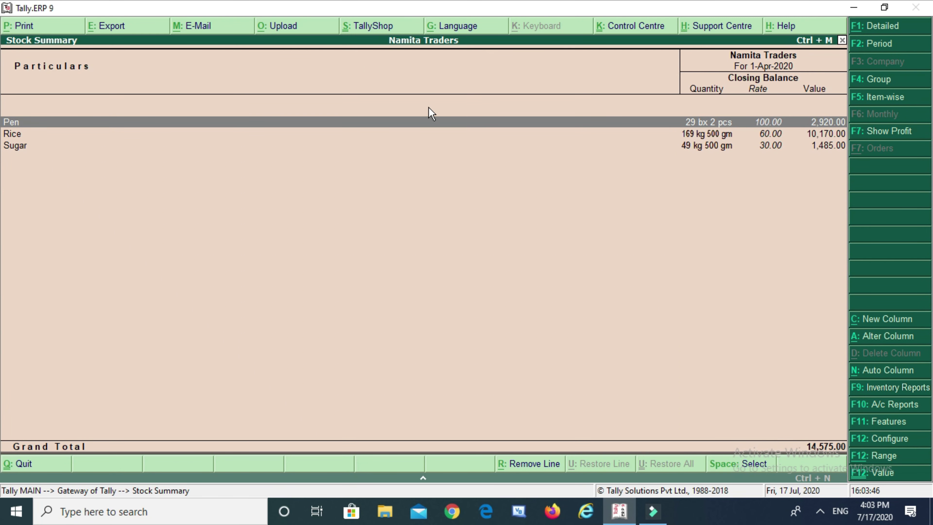
{"action": "key", "text": "Return"}
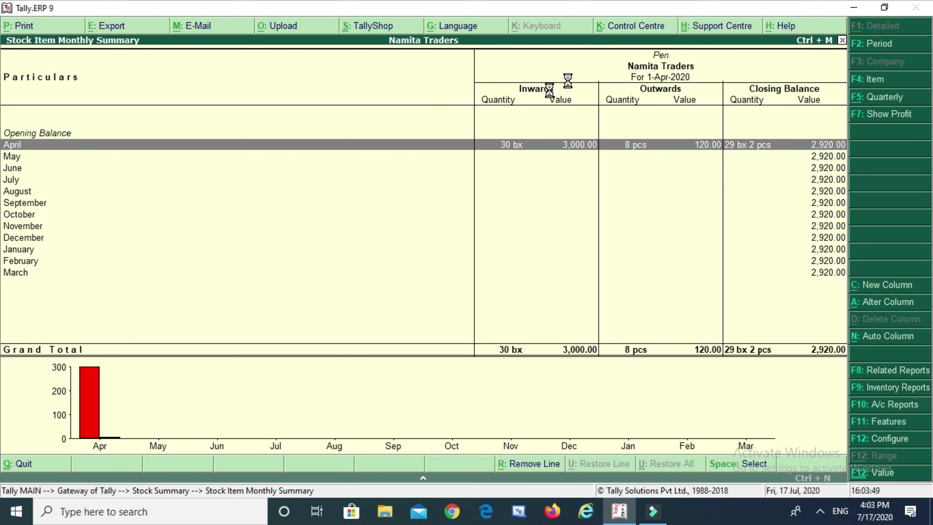
{"action": "key", "text": "Return"}
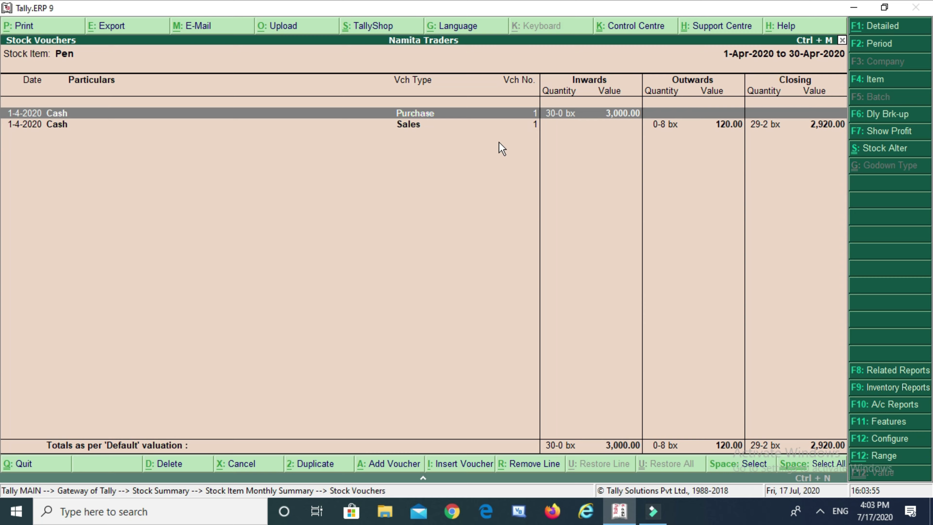
{"action": "key", "text": "Escape"}
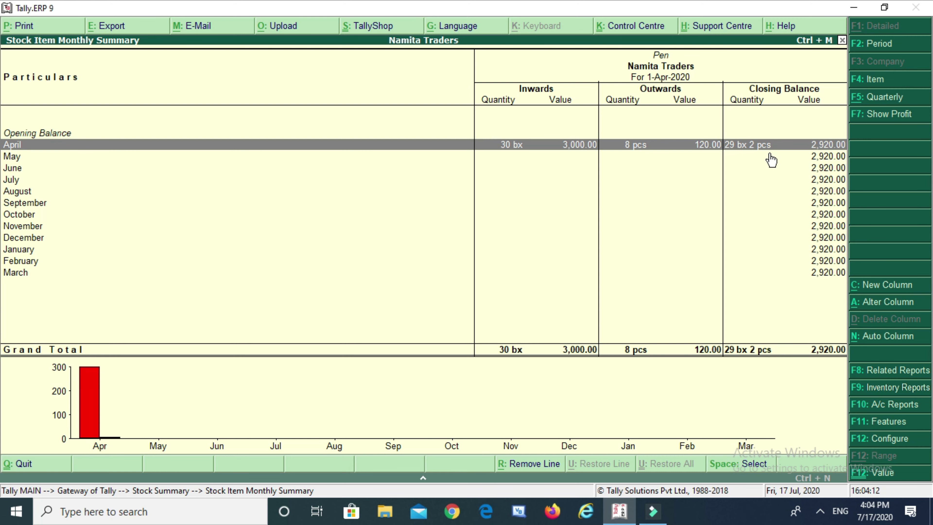
{"action": "key", "text": "Escape"}
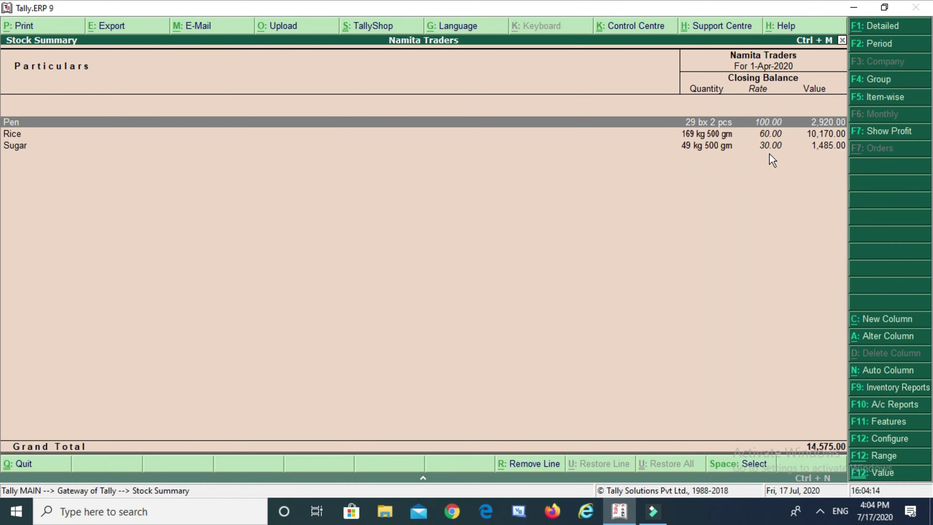
- Examine Rice's monthly stock summary and return to the Gateway of Tally
{"action": "left_click", "coordinate": [692, 135]}
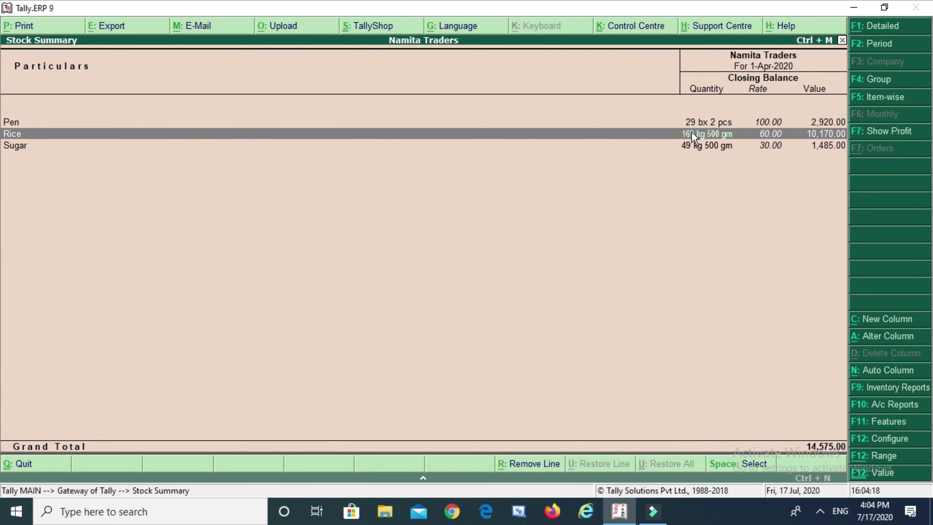
{"action": "left_click", "coordinate": [692, 135]}
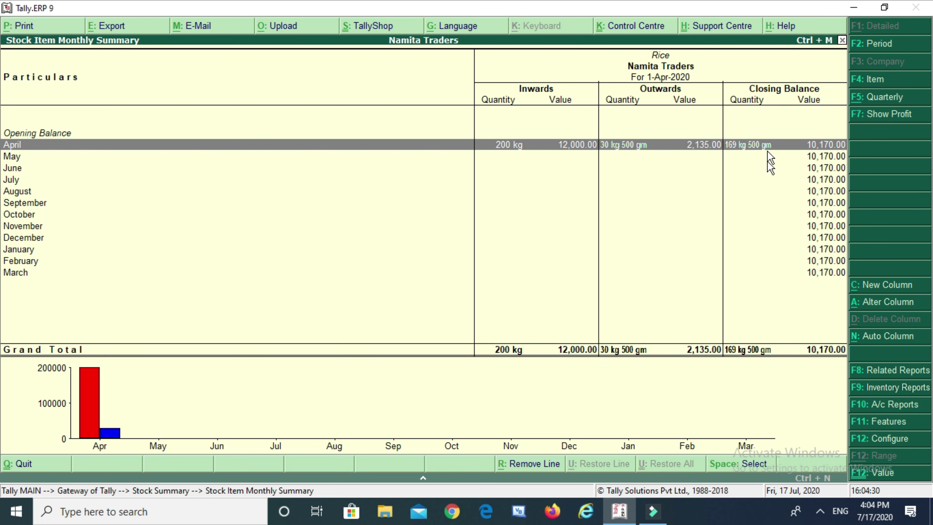
{"action": "key", "text": "Escape"}
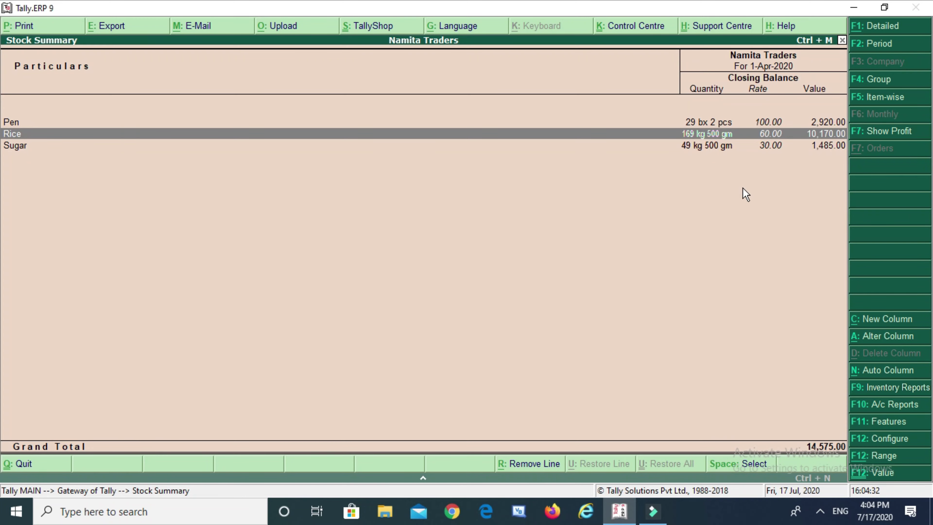
{"action": "key", "text": "Escape"}
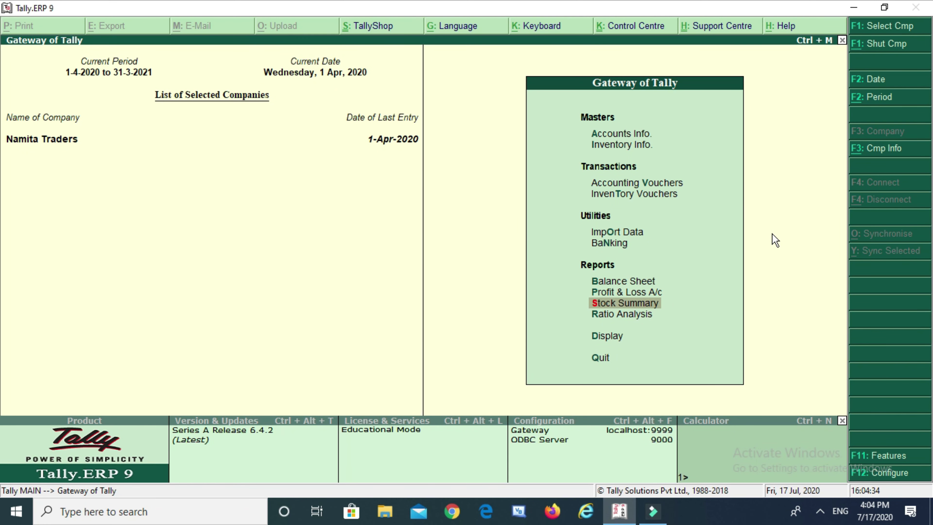